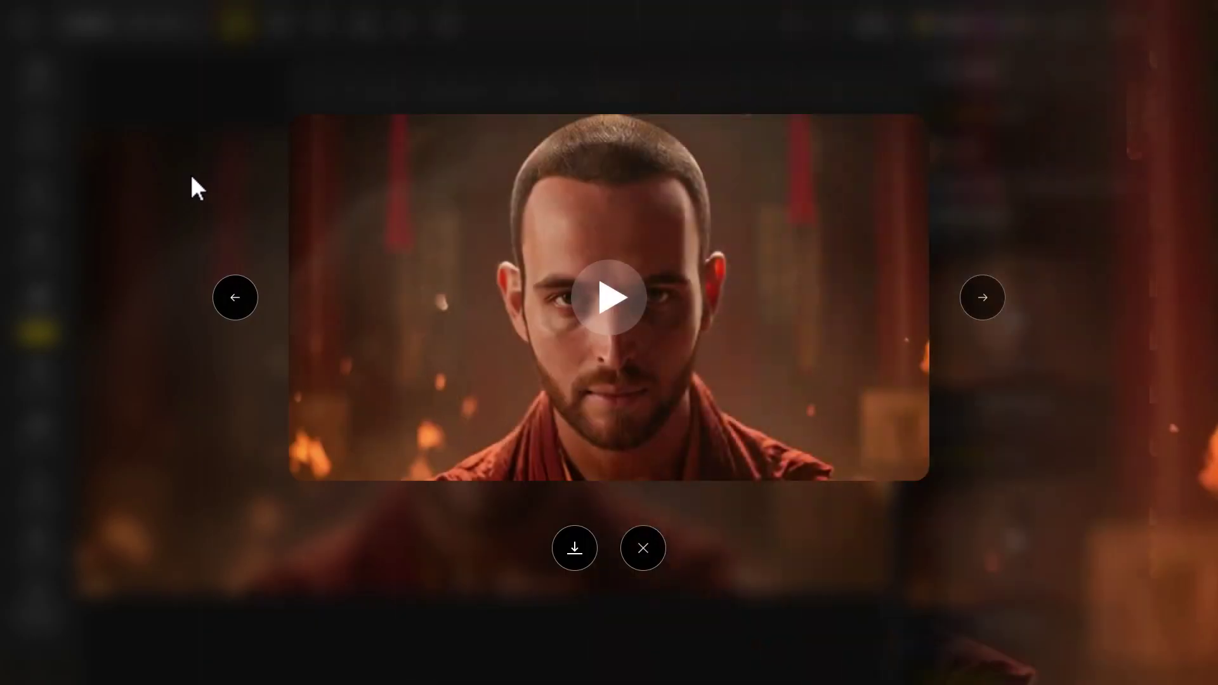
Step: Close the lip-synced video preview to return to the monk portrait and its results
{"action": "left_click", "coordinate": [190, 174]}
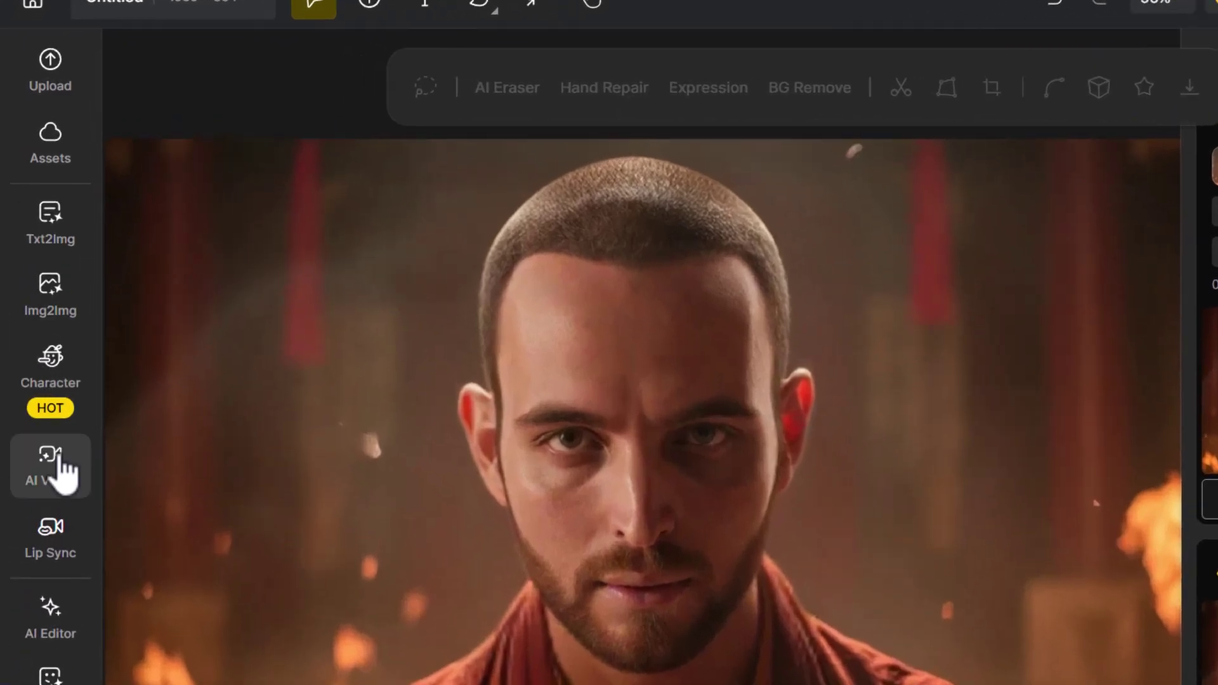
Step: Select the monk portrait image on the canvas
{"action": "mouse_move", "coordinate": [37, 373]}
{"action": "left_click", "coordinate": [67, 581]}
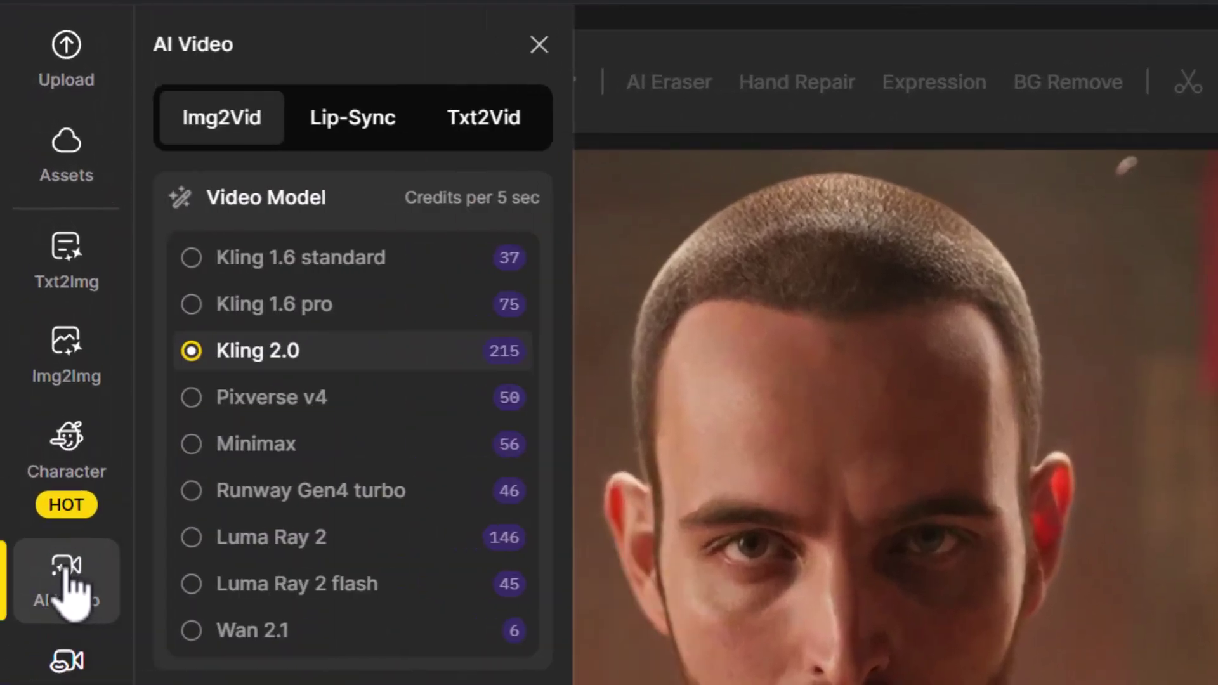
{"action": "left_click", "coordinate": [353, 120]}
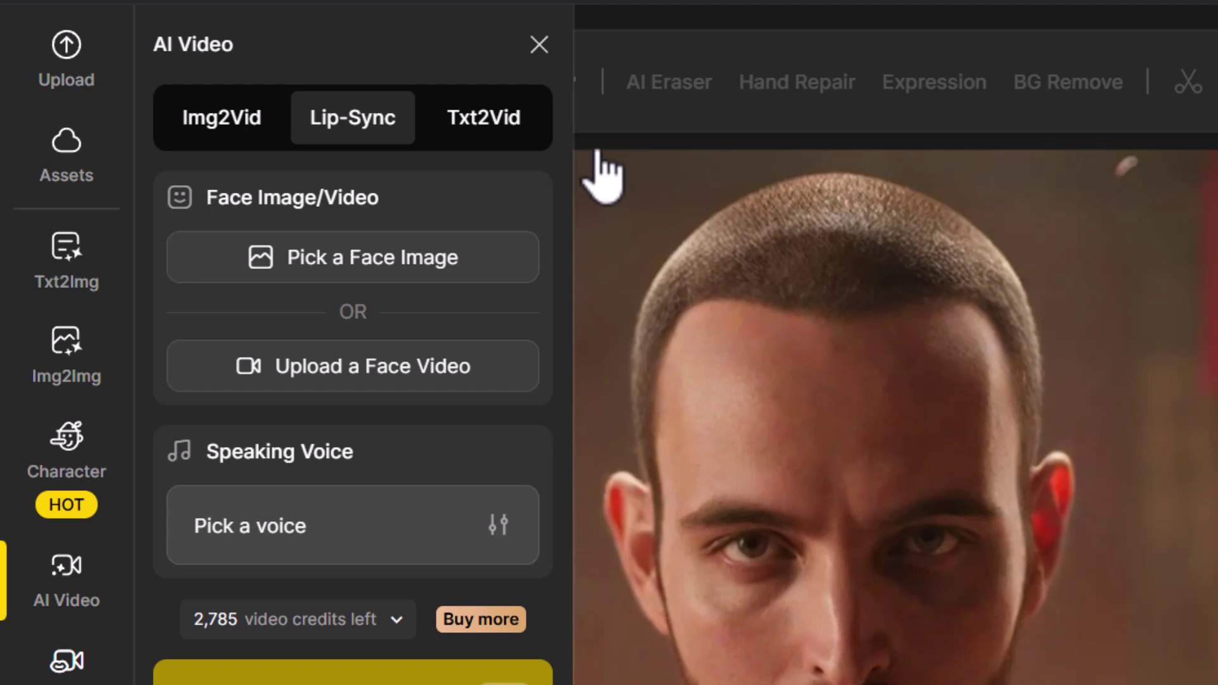
{"action": "left_click", "coordinate": [539, 44]}
{"action": "left_click", "coordinate": [856, 501]}
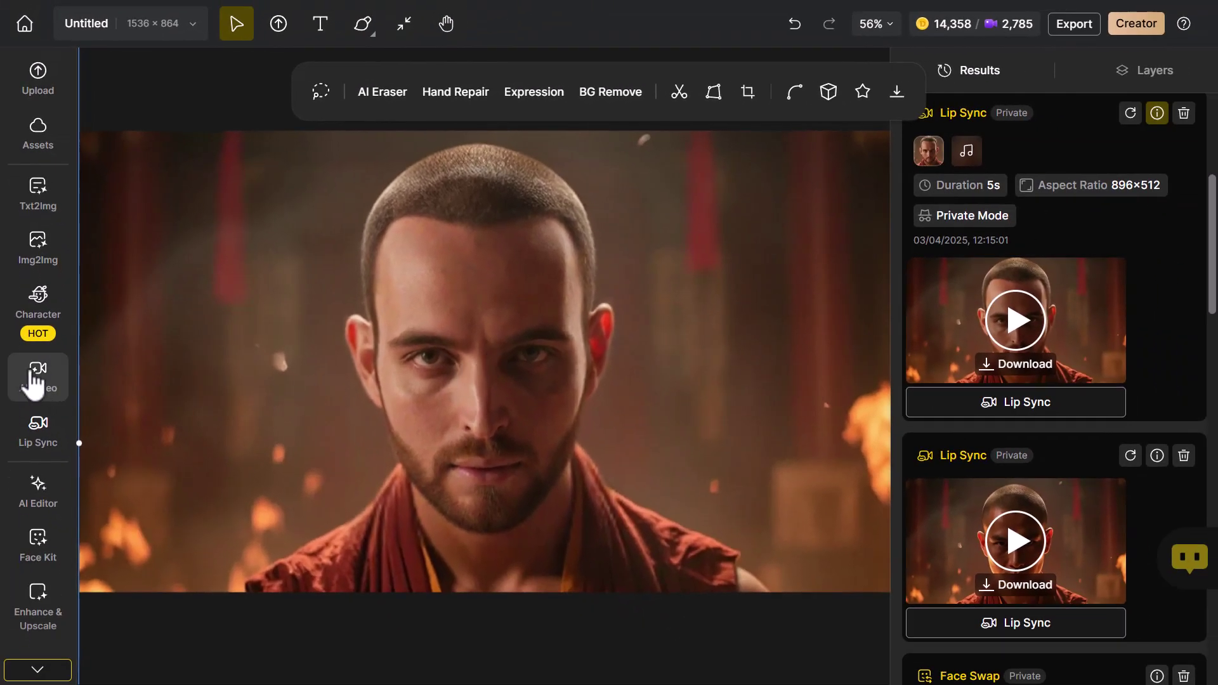
Step: Generate a 5-second Kling 2.0 Img2Vid clip of the monk with fire roaring around him
{"action": "left_click", "coordinate": [38, 375]}
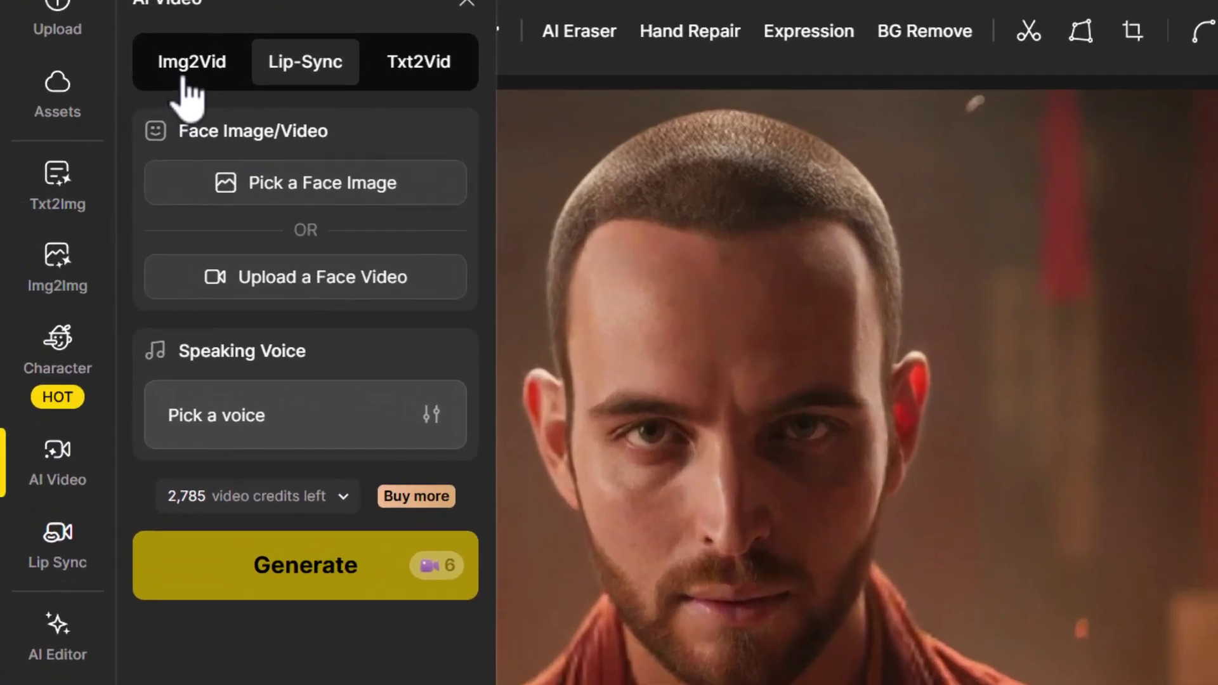
{"action": "left_click", "coordinate": [127, 104]}
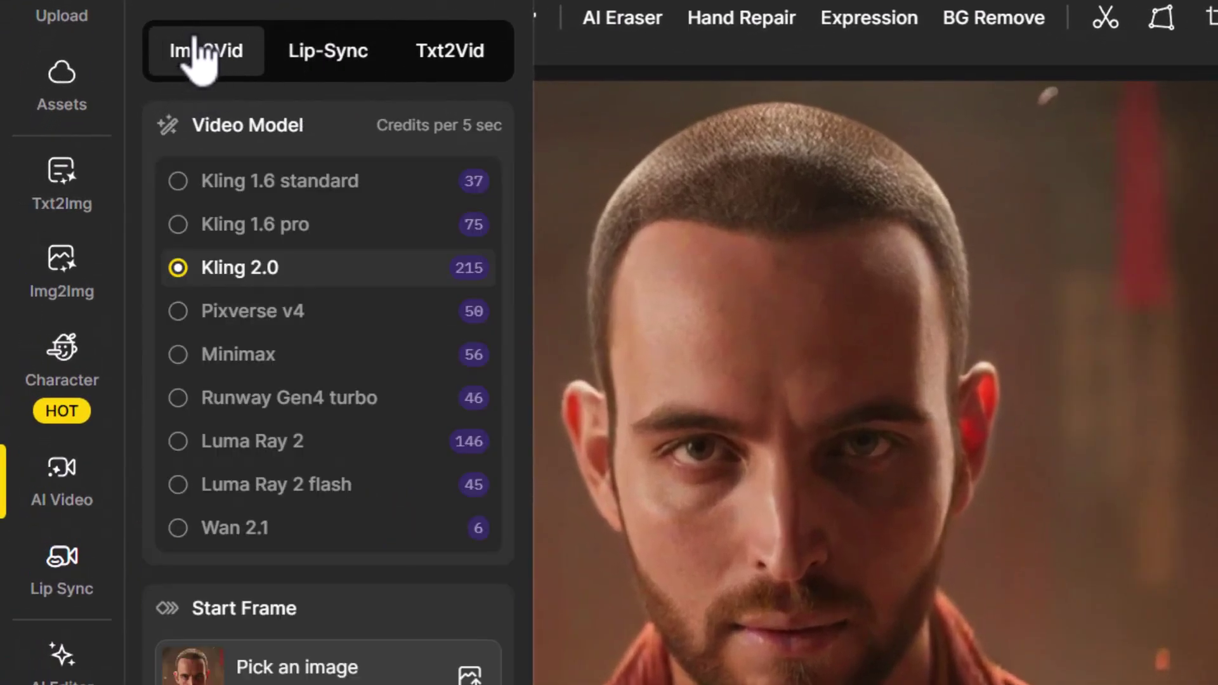
{"action": "mouse_move", "coordinate": [242, 287]}
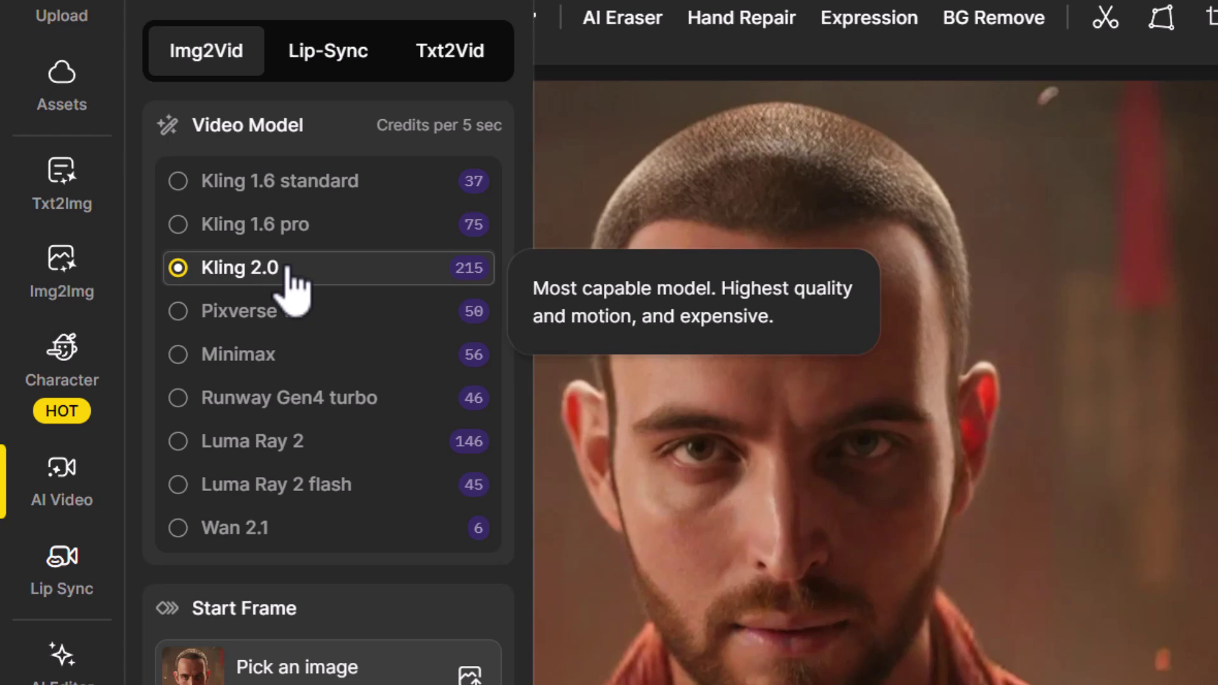
{"action": "scroll", "coordinate": [291, 285], "scroll_direction": "down", "scroll_amount": 6}
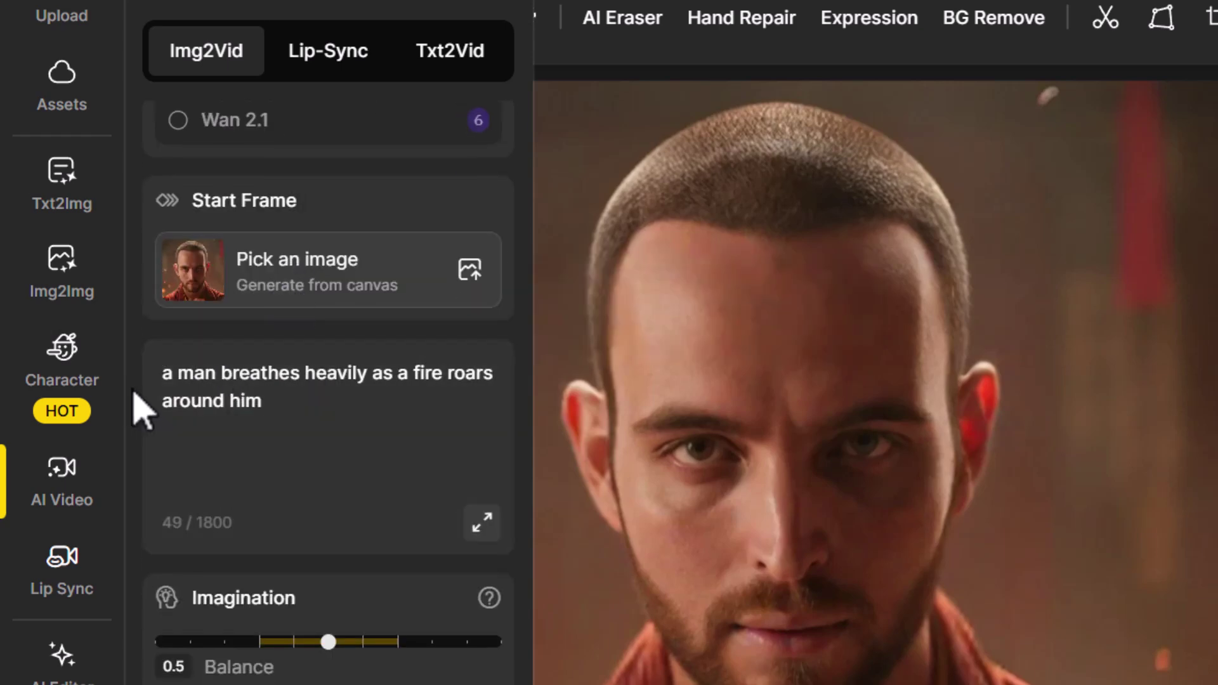
{"action": "scroll", "coordinate": [269, 395], "scroll_direction": "down", "scroll_amount": 5}
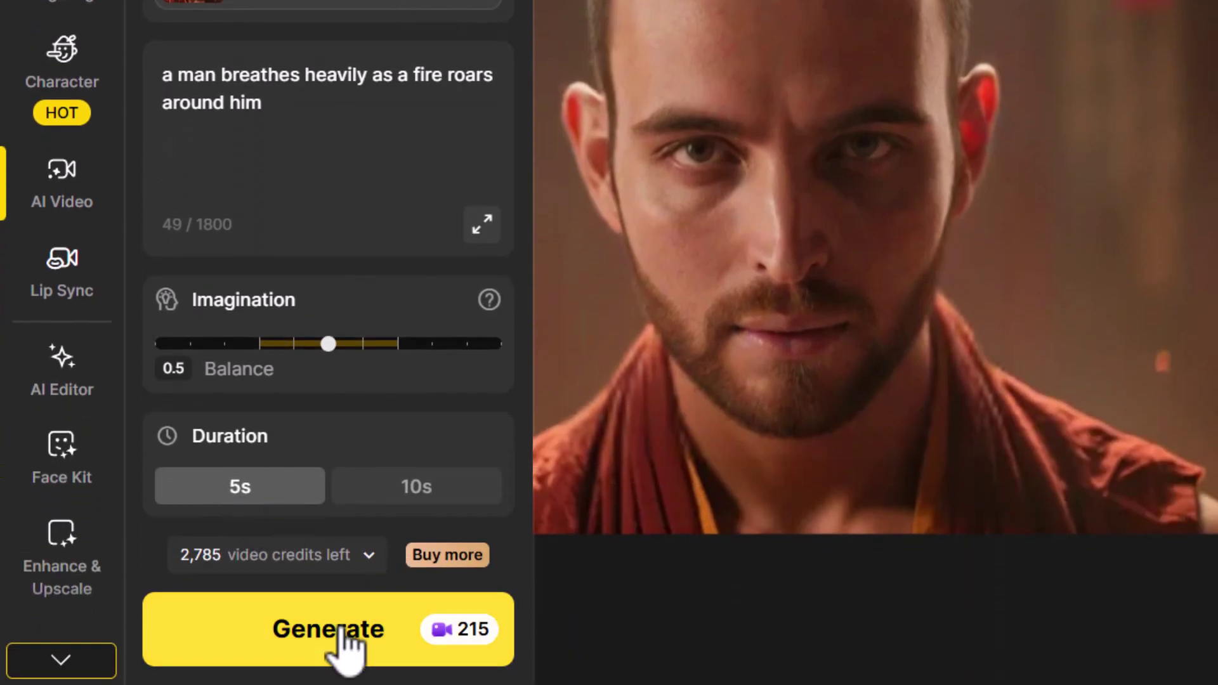
{"action": "left_click", "coordinate": [342, 628]}
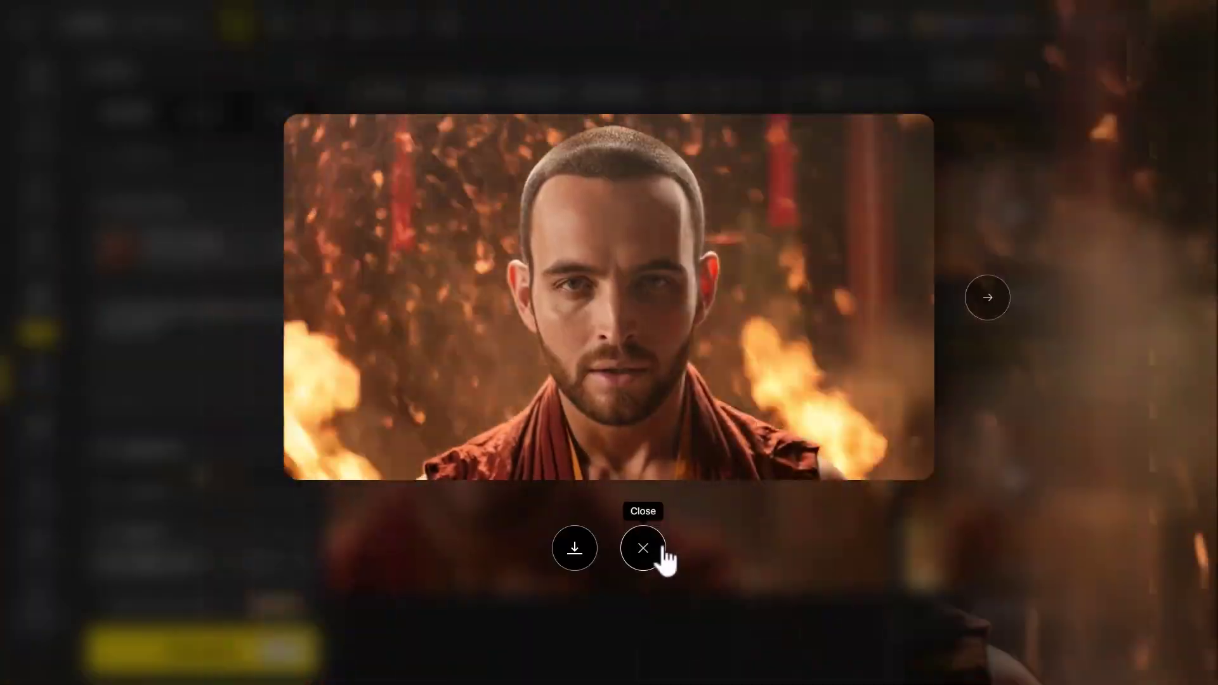
Step: Close the fiery monk clip preview after watching it
{"action": "left_click", "coordinate": [663, 549]}
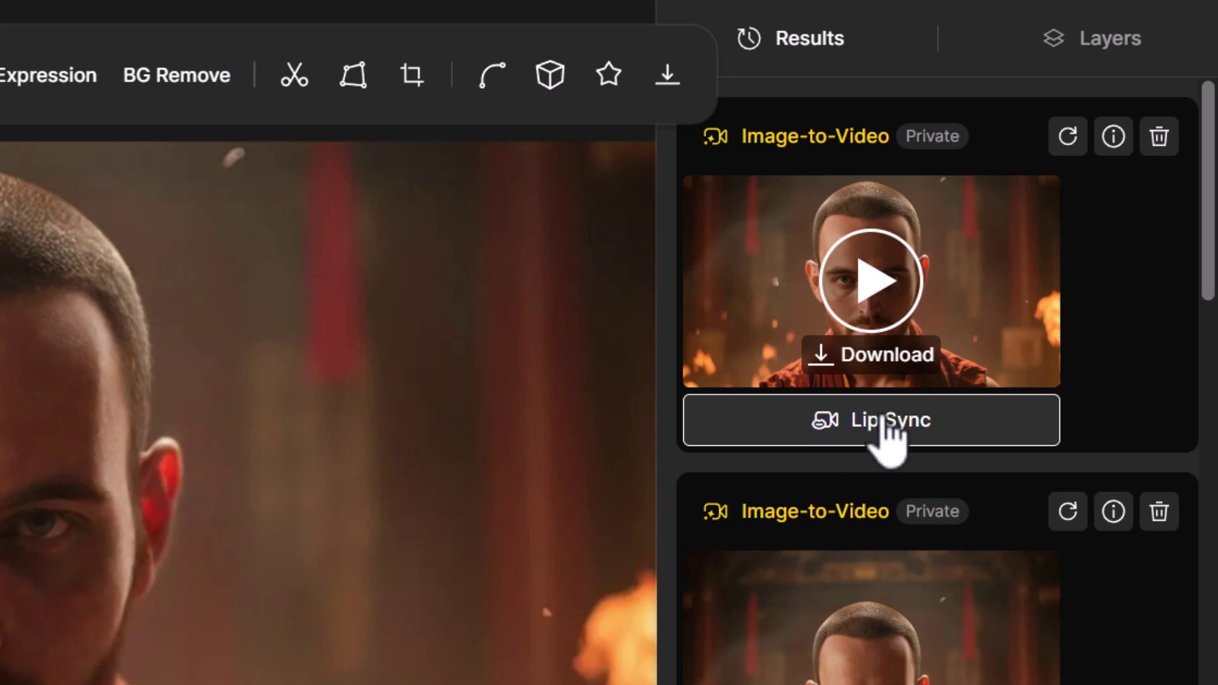
Step: Lip-sync the fiery monk clip to the uploaded Untitled Project.wav voice and generate it
{"action": "left_click", "coordinate": [888, 432]}
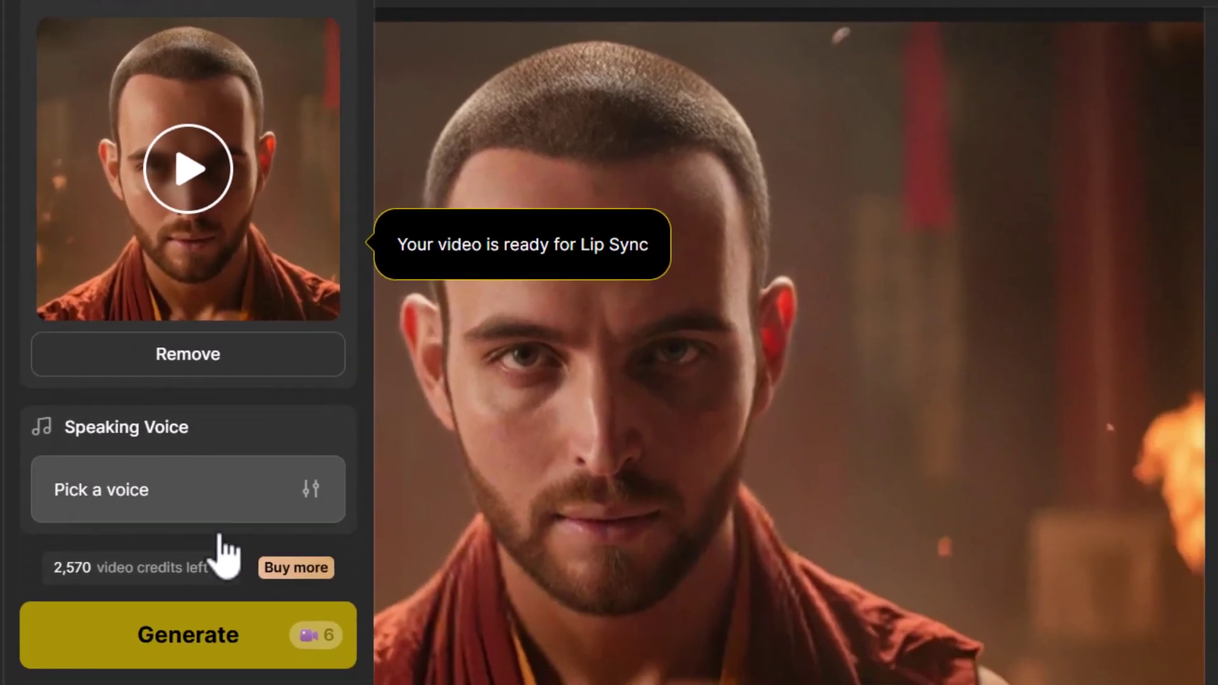
{"action": "left_click", "coordinate": [110, 490]}
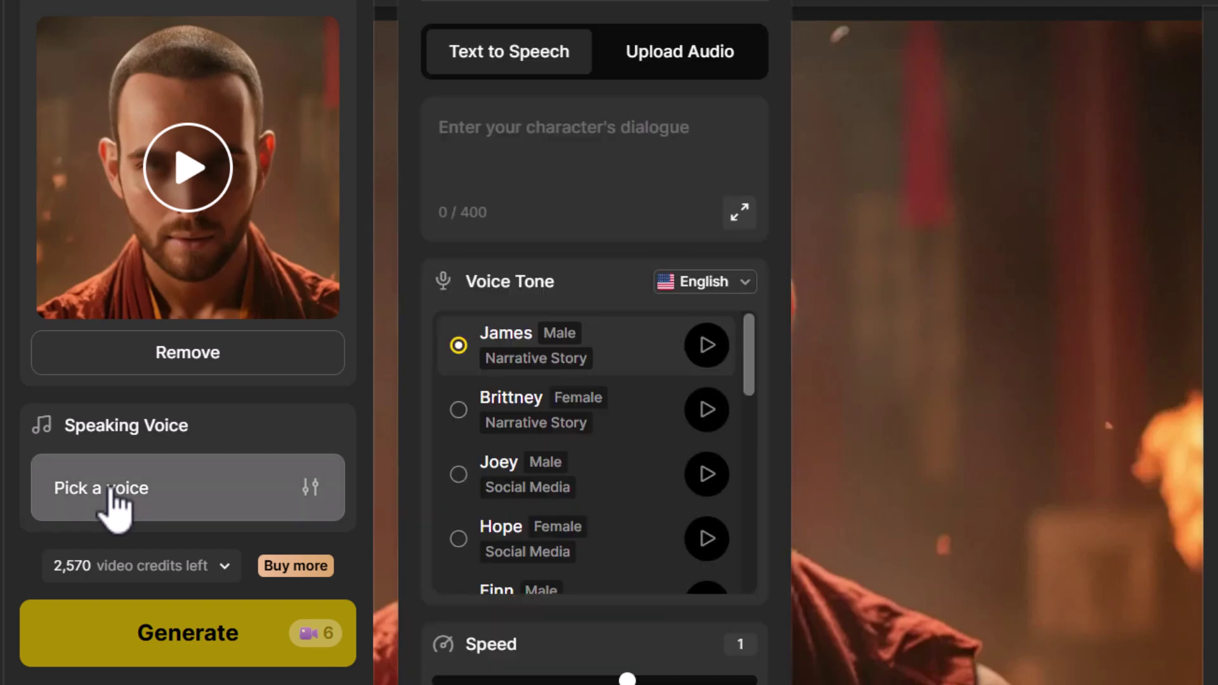
{"action": "left_click", "coordinate": [681, 57]}
{"action": "left_click_drag", "start_coordinate": [546, 0], "coordinate": [600, 241]}
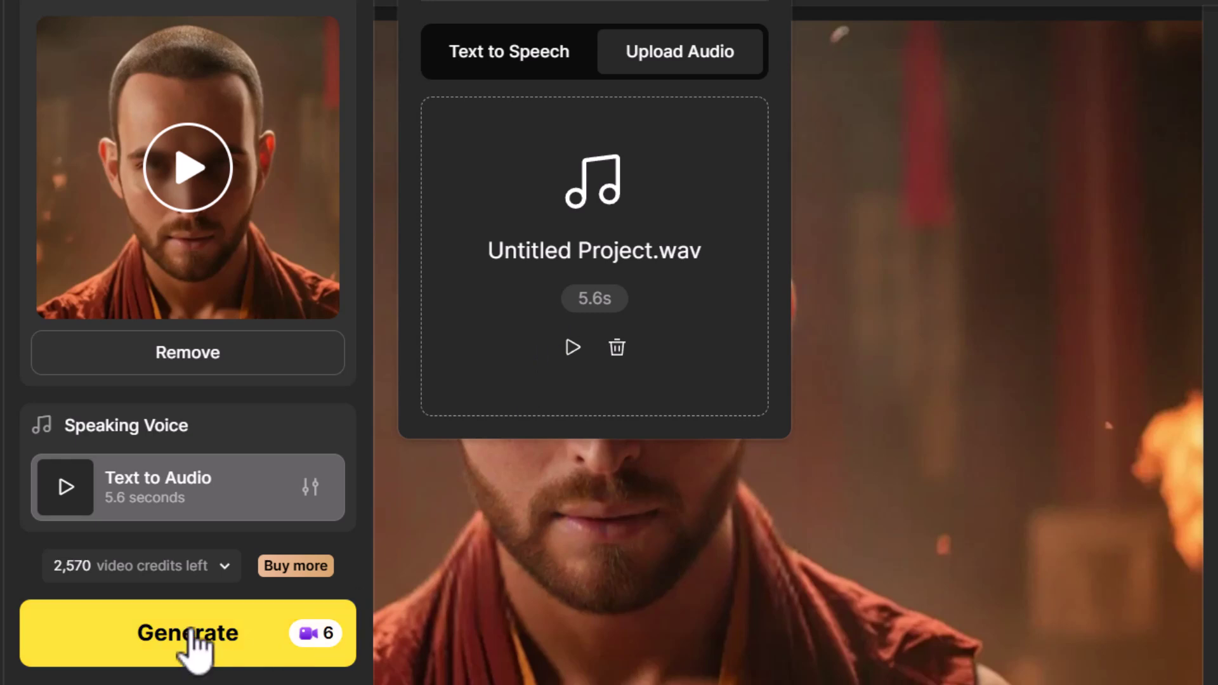
{"action": "left_click", "coordinate": [197, 649]}
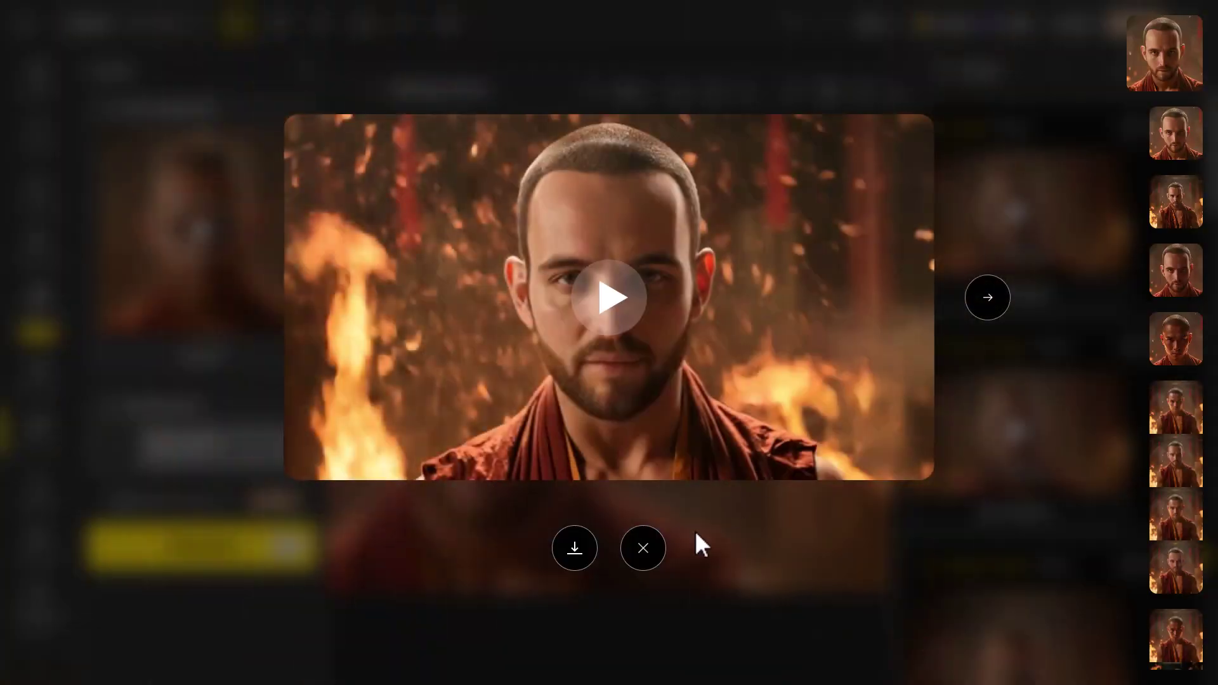
Step: Close the talking-video lightbox preview
{"action": "left_click", "coordinate": [651, 468]}
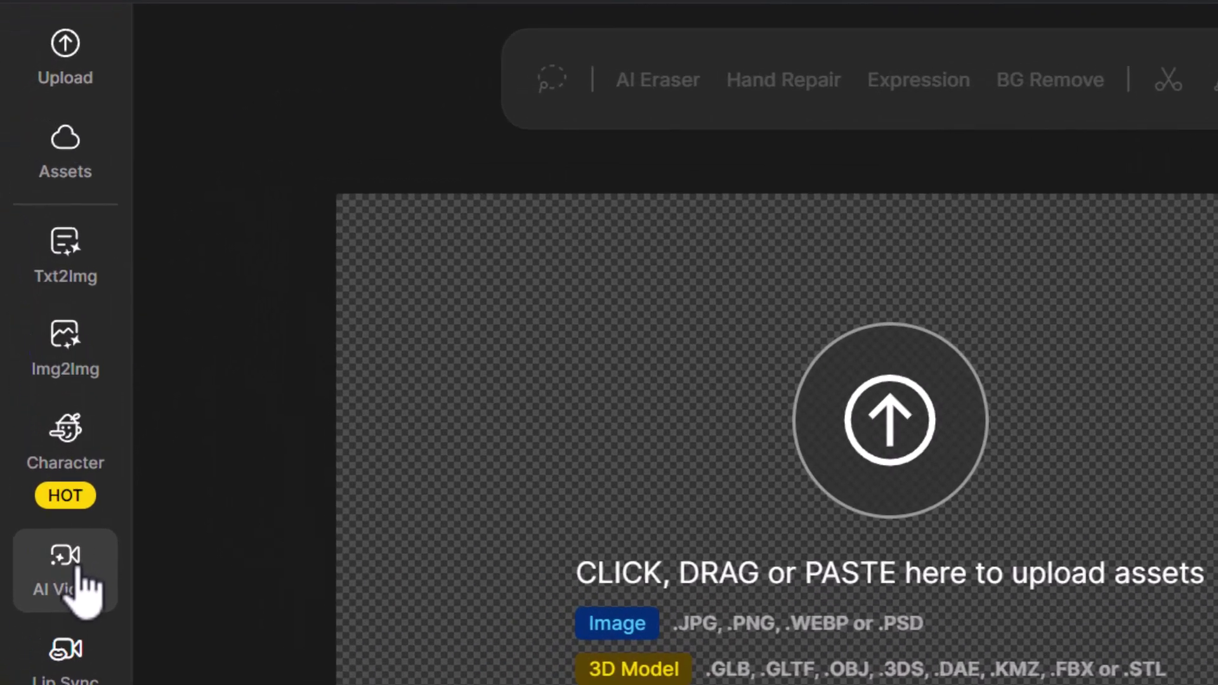
Step: Switch AI Video to Txt2Vid with Kling 1.6 standard and focus the Describe prompt box
{"action": "left_click", "coordinate": [39, 371]}
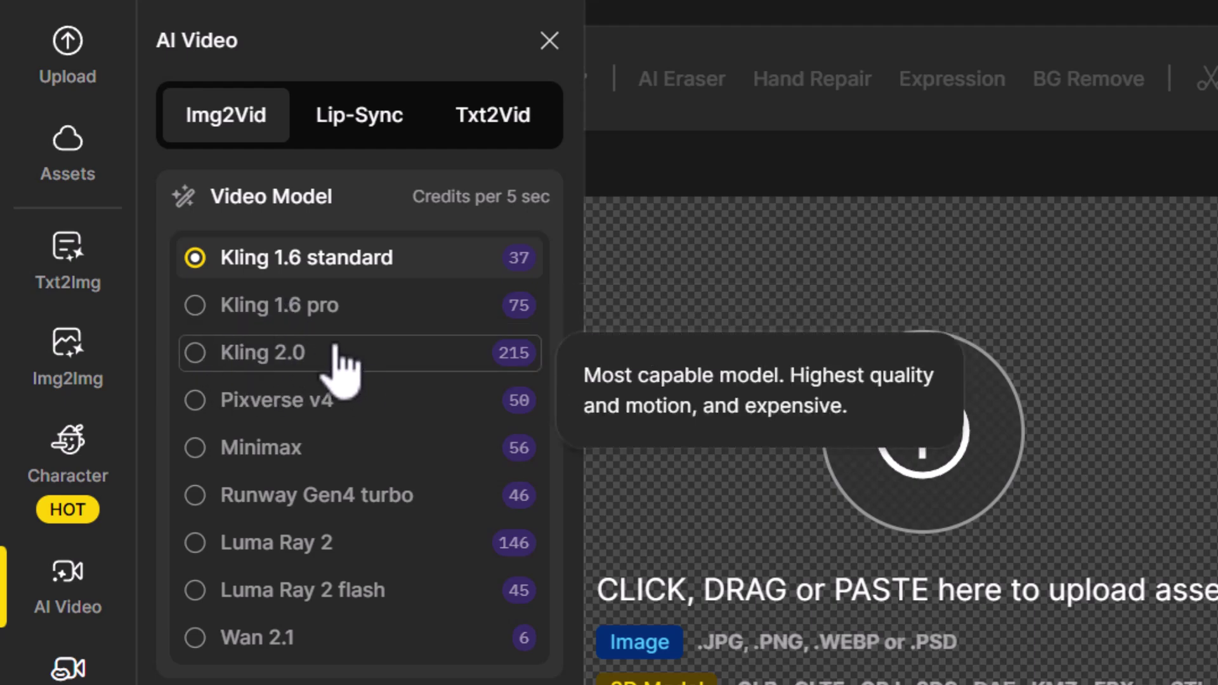
{"action": "left_click", "coordinate": [507, 123]}
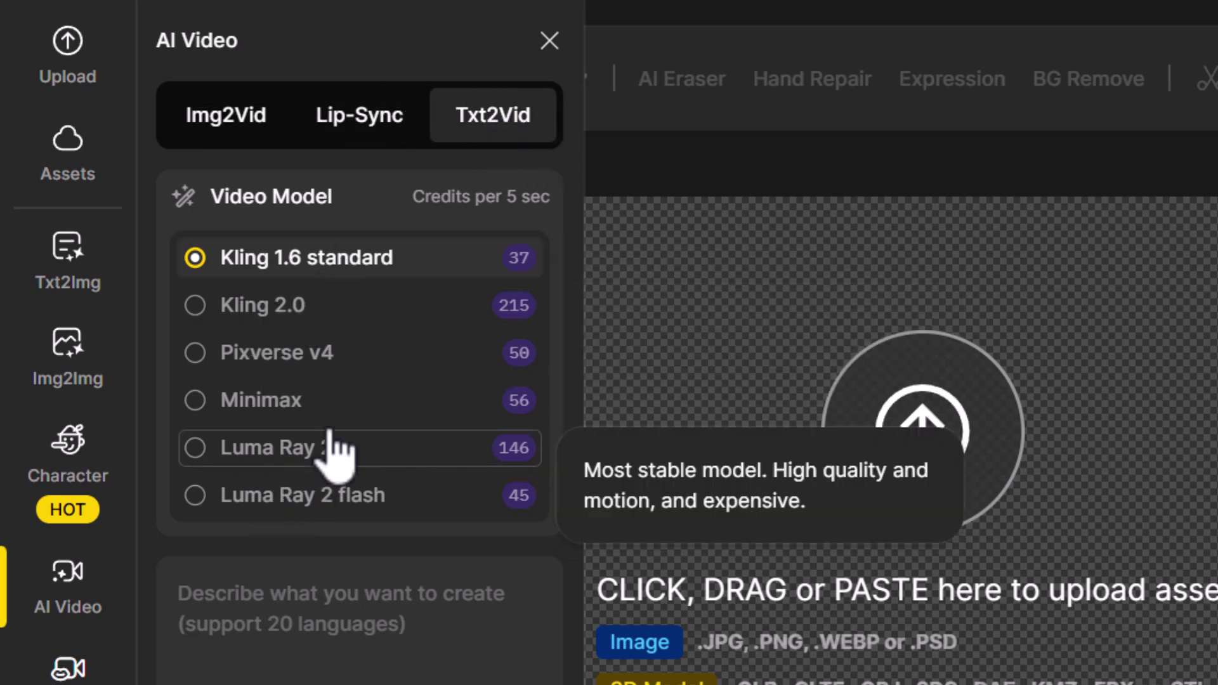
{"action": "mouse_move", "coordinate": [298, 314]}
{"action": "mouse_move", "coordinate": [283, 262]}
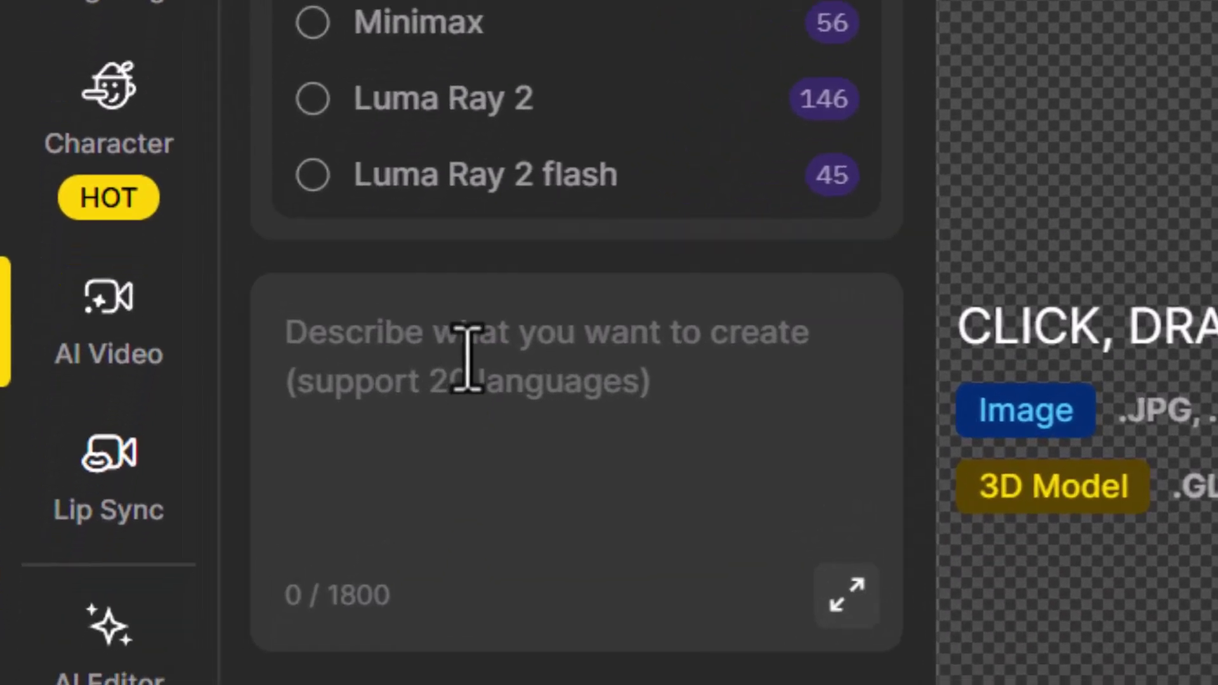
{"action": "left_click", "coordinate": [291, 610]}
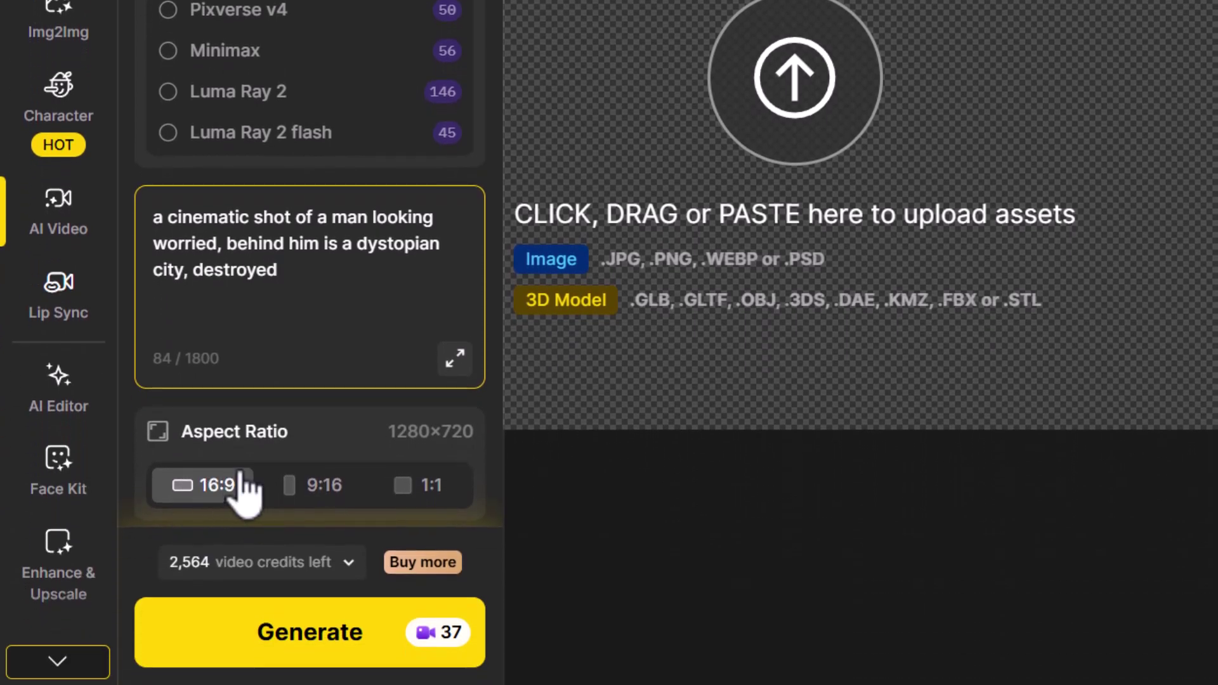
Step: Review the Txt2Vid settings (16:9, Imagination 0.5, 5s) for the worried man's ruined-city clip
{"action": "scroll", "coordinate": [269, 437], "scroll_direction": "down", "scroll_amount": 4}
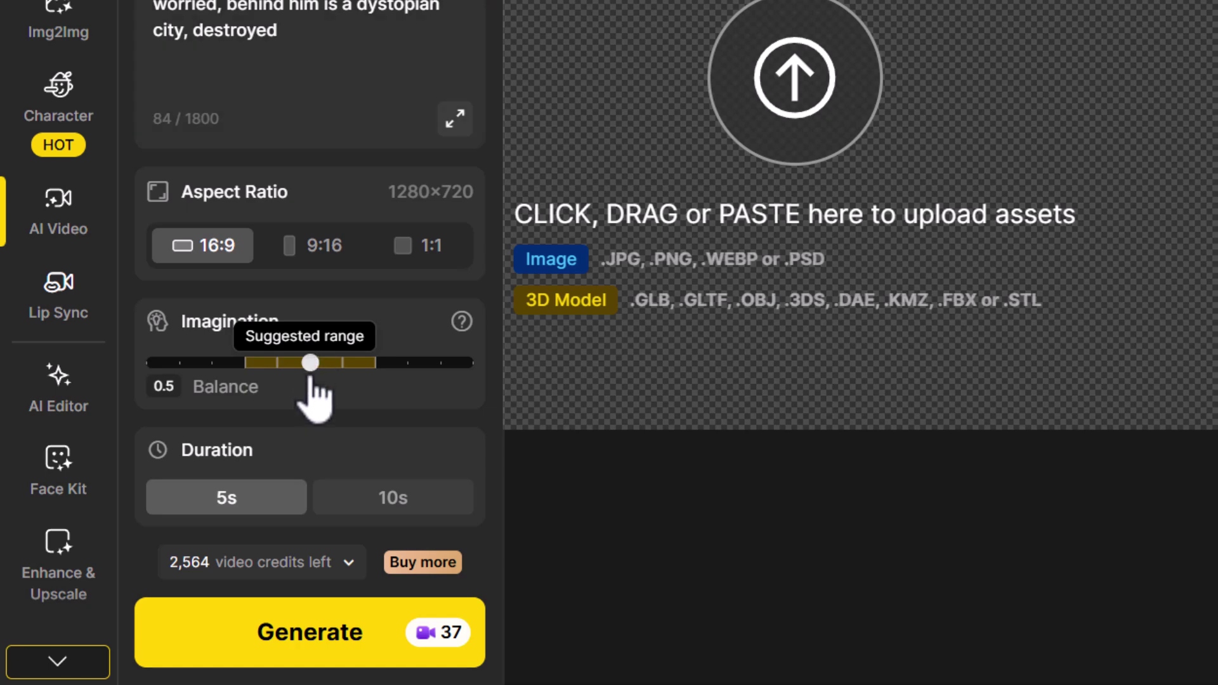
{"action": "scroll", "coordinate": [261, 507], "scroll_direction": "up", "scroll_amount": 4}
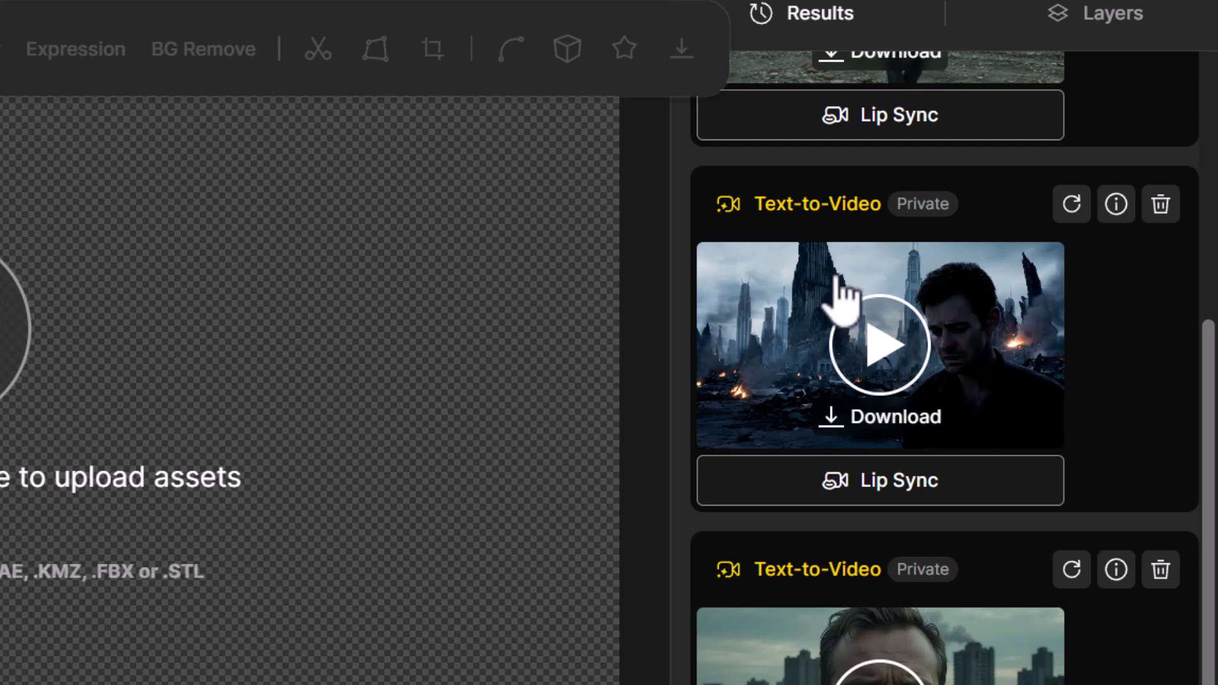
Step: Send the ruined-city clip to Lip Sync with the James voice and start entering his dialogue
{"action": "left_click", "coordinate": [891, 484]}
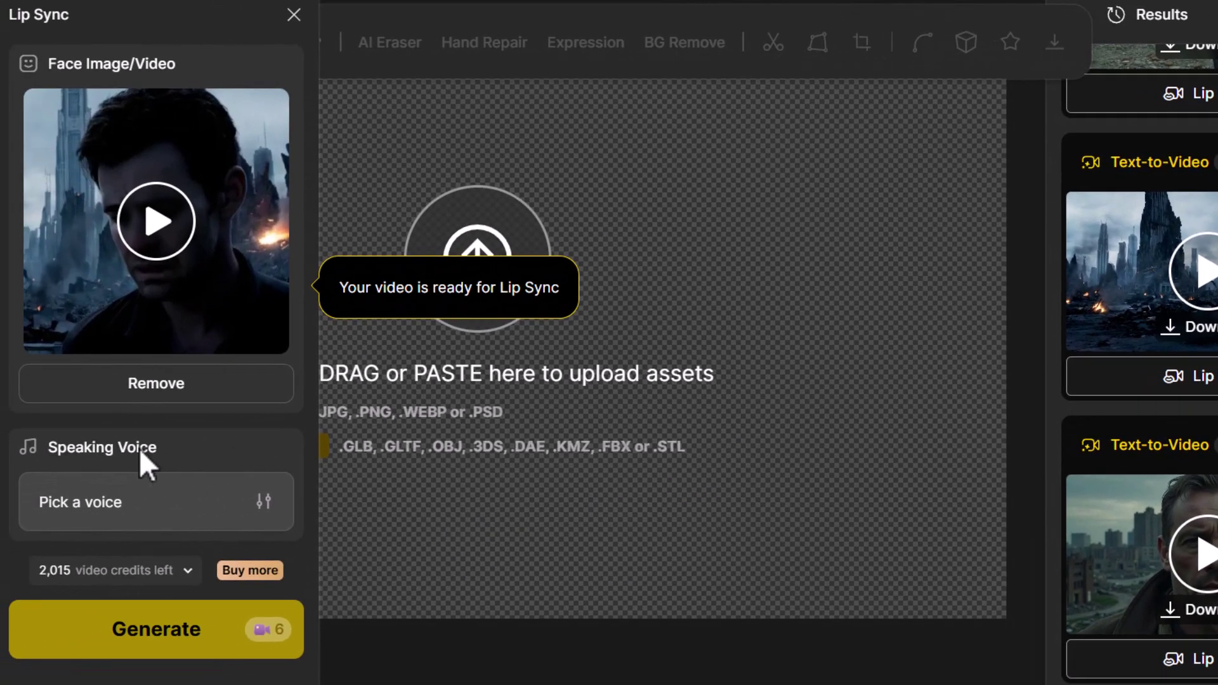
{"action": "left_click", "coordinate": [184, 517]}
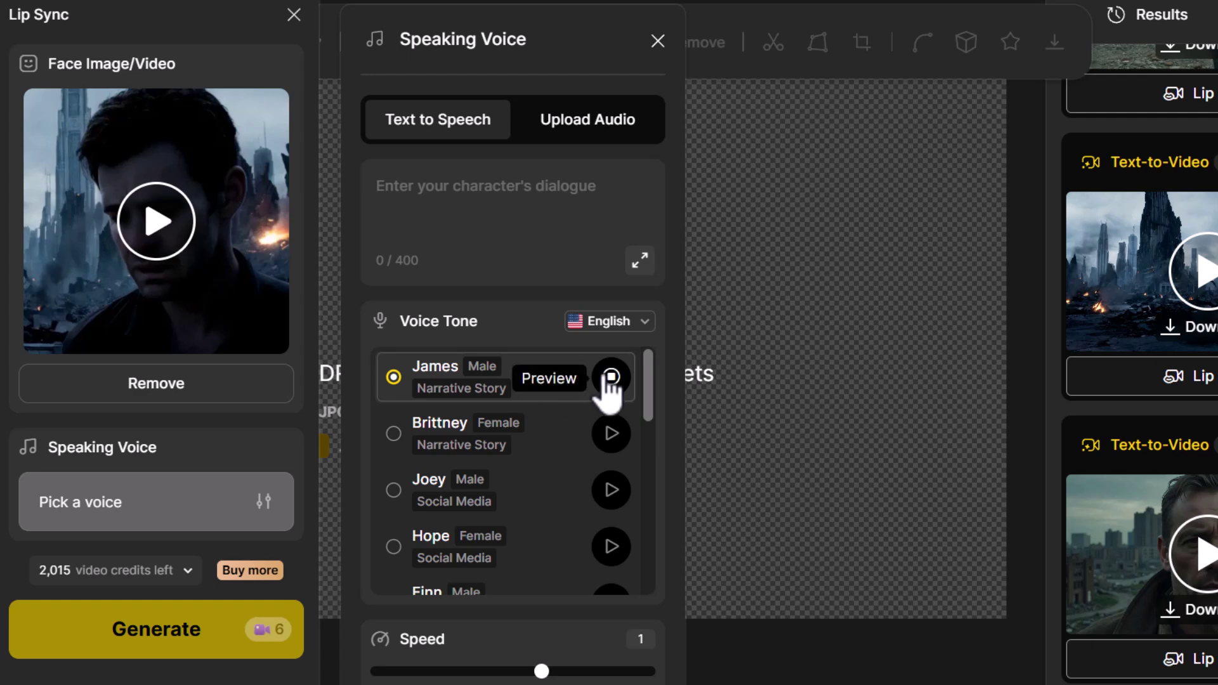
{"action": "scroll", "coordinate": [603, 406], "scroll_direction": "down", "scroll_amount": 3}
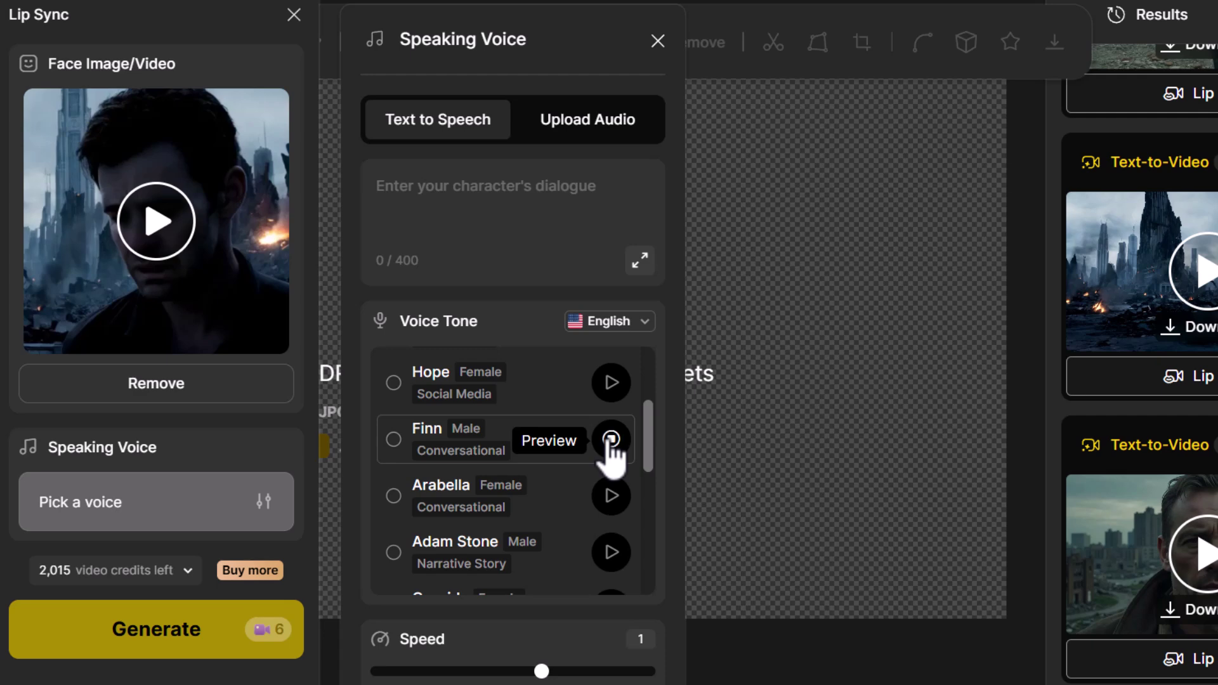
{"action": "scroll", "coordinate": [614, 452], "scroll_direction": "up", "scroll_amount": 3}
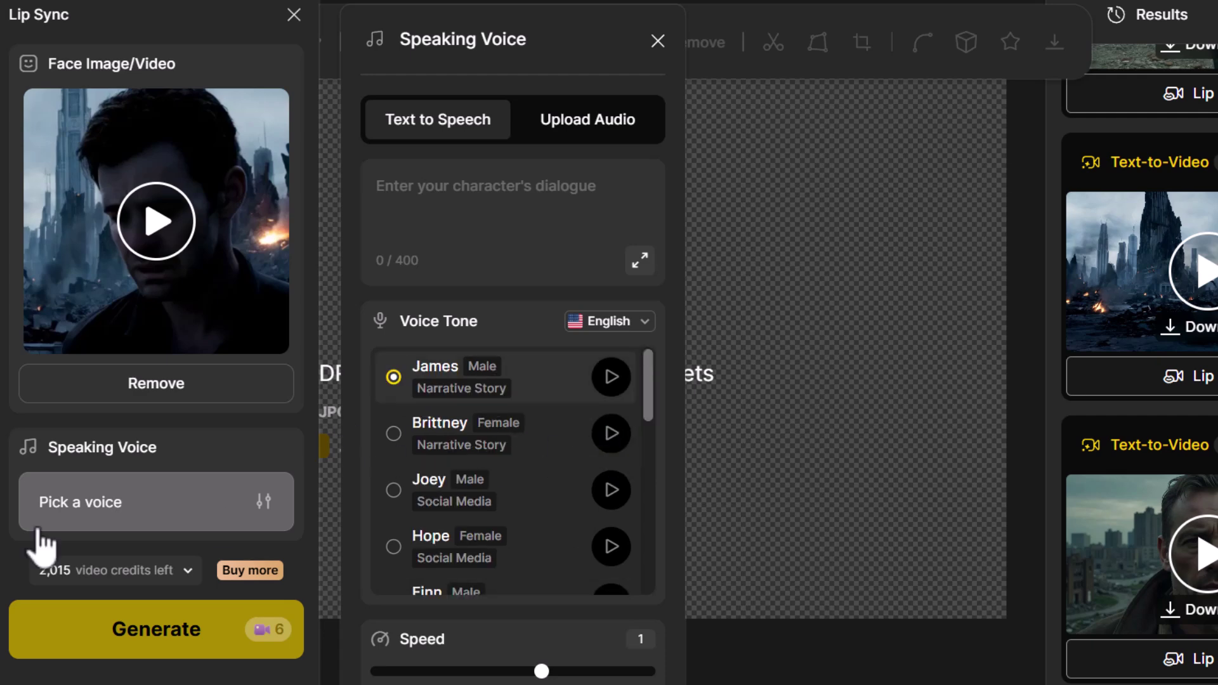
{"action": "left_click", "coordinate": [423, 180]}
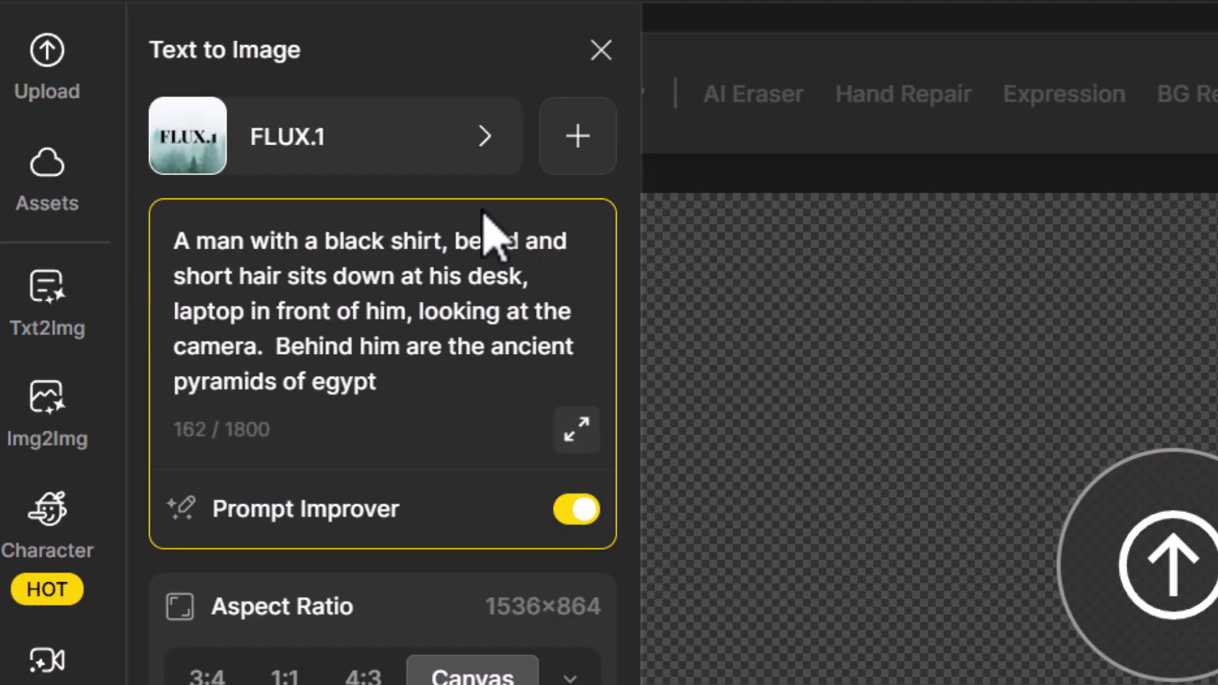
Step: Add gold Egyptian statues to the FLUX.1 prompt, attach a Face Match reference face, and generate
{"action": "type", "text": "some gold eg"}
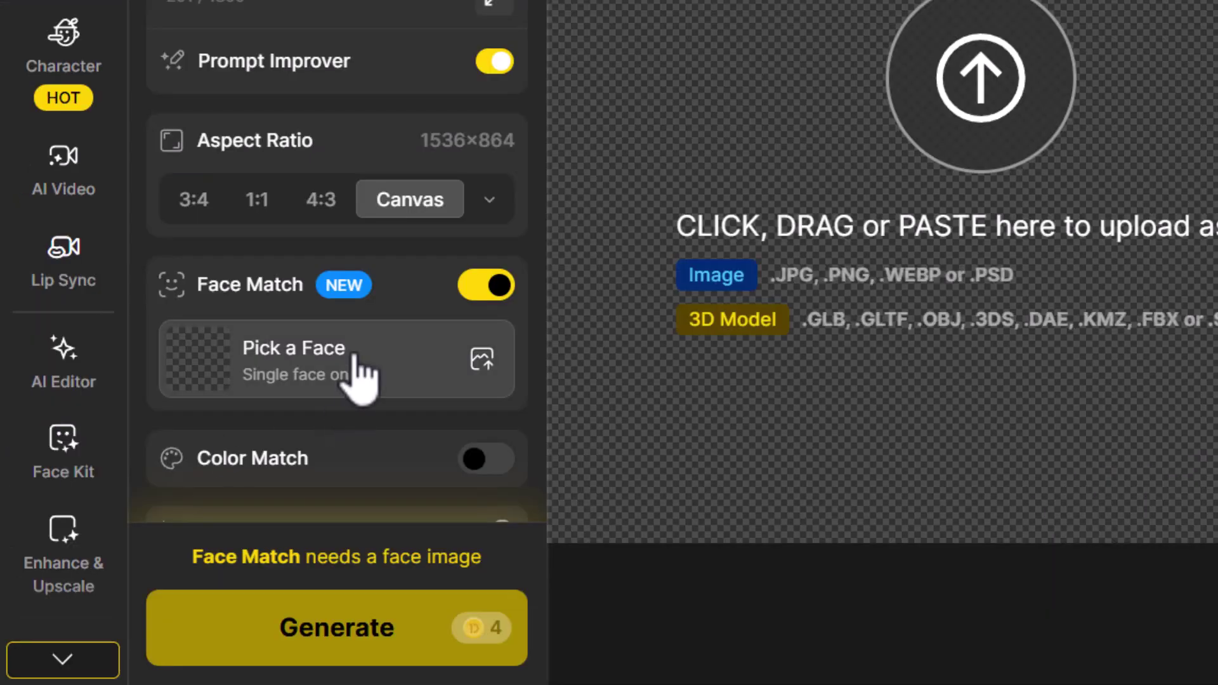
{"action": "left_click", "coordinate": [355, 359]}
{"action": "left_click", "coordinate": [573, 220]}
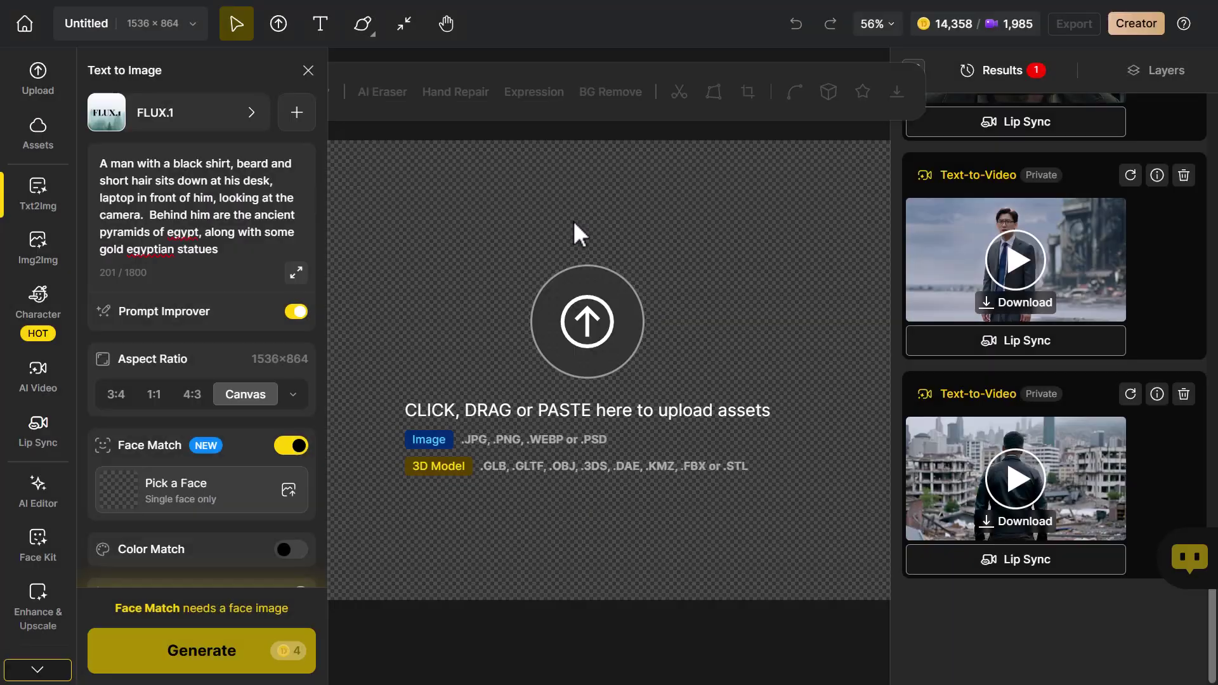
{"action": "scroll", "coordinate": [206, 450], "scroll_direction": "down", "scroll_amount": 2}
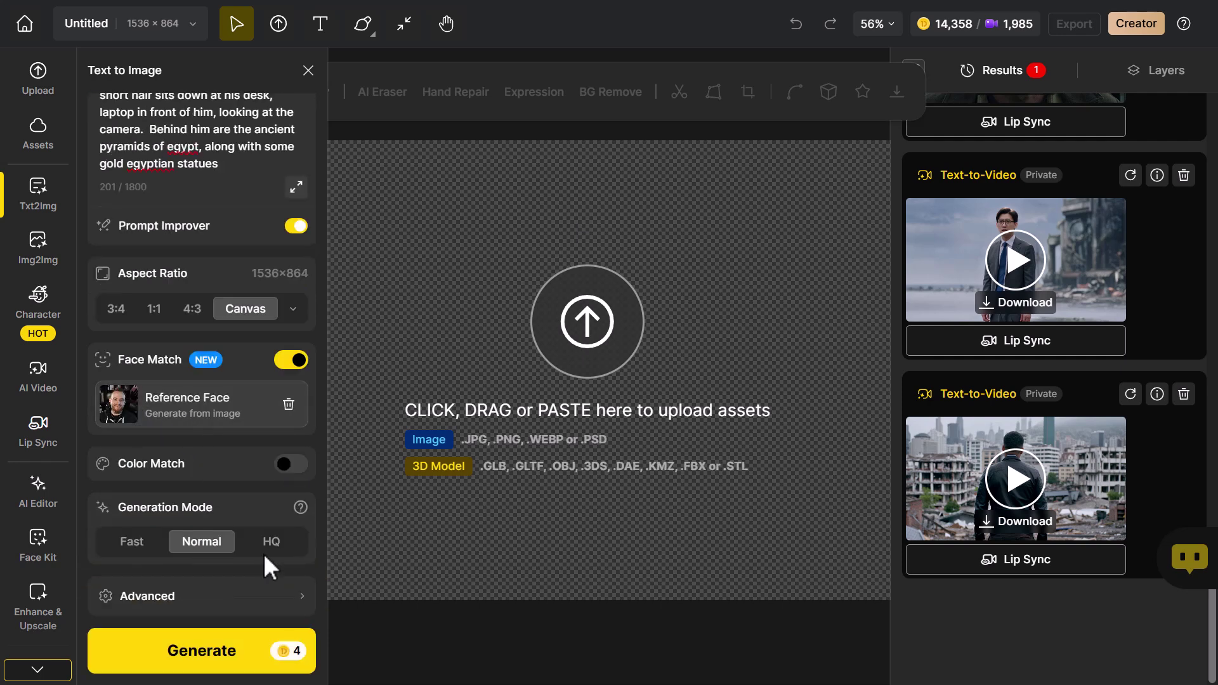
{"action": "left_click", "coordinate": [218, 596]}
{"action": "left_click", "coordinate": [581, 86]}
{"action": "left_click", "coordinate": [217, 656]}
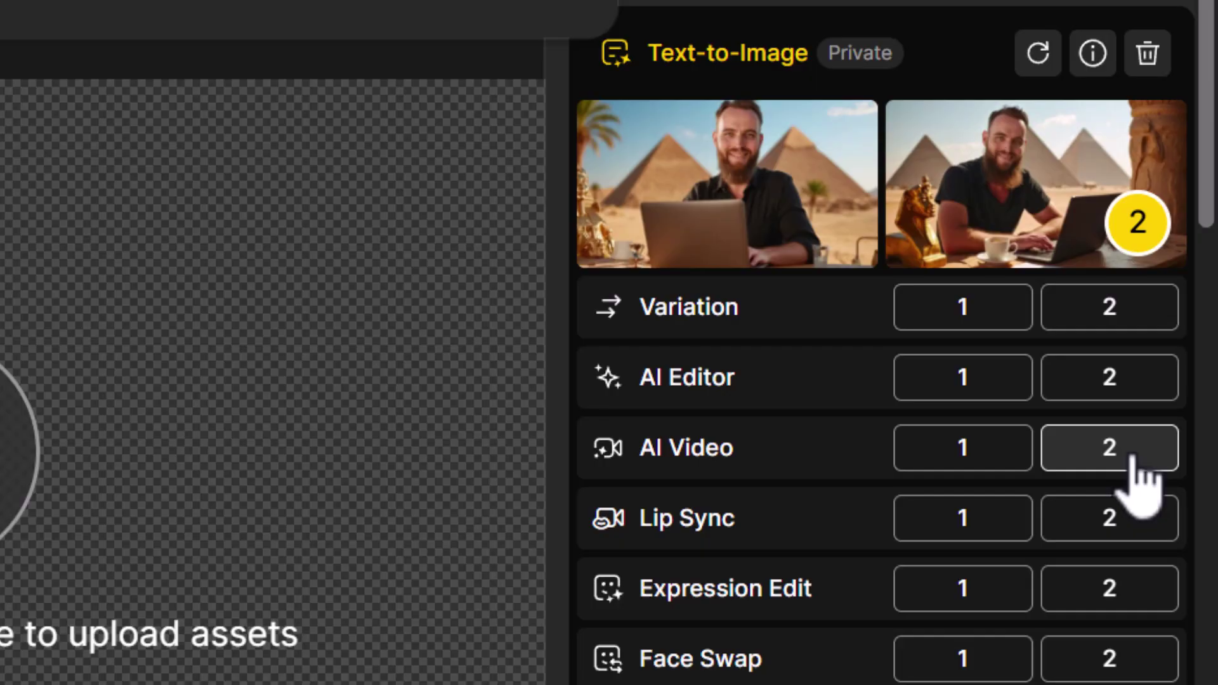
Step: Turn the pyramid image into a 10-second video using the pasted motion prompt, then send it to Lip Sync
{"action": "left_click", "coordinate": [1170, 325]}
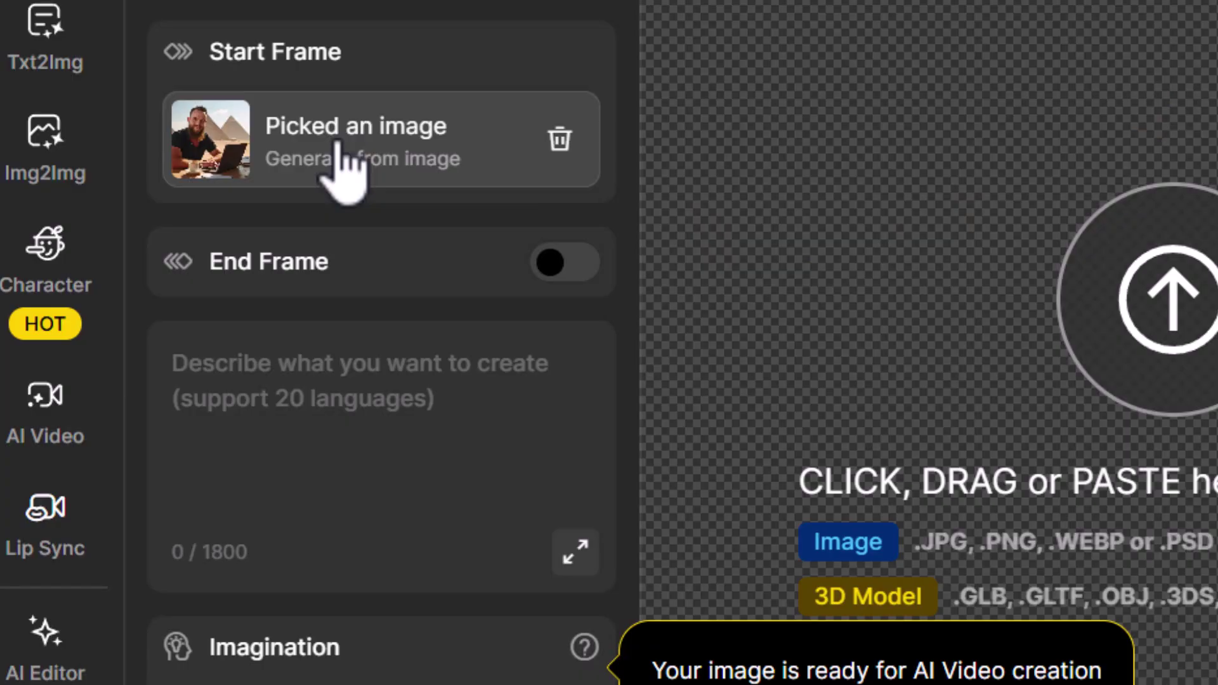
{"action": "left_click", "coordinate": [443, 372]}
{"action": "type", "text": "main looks into the camera as a pyramid behind him collapses"}
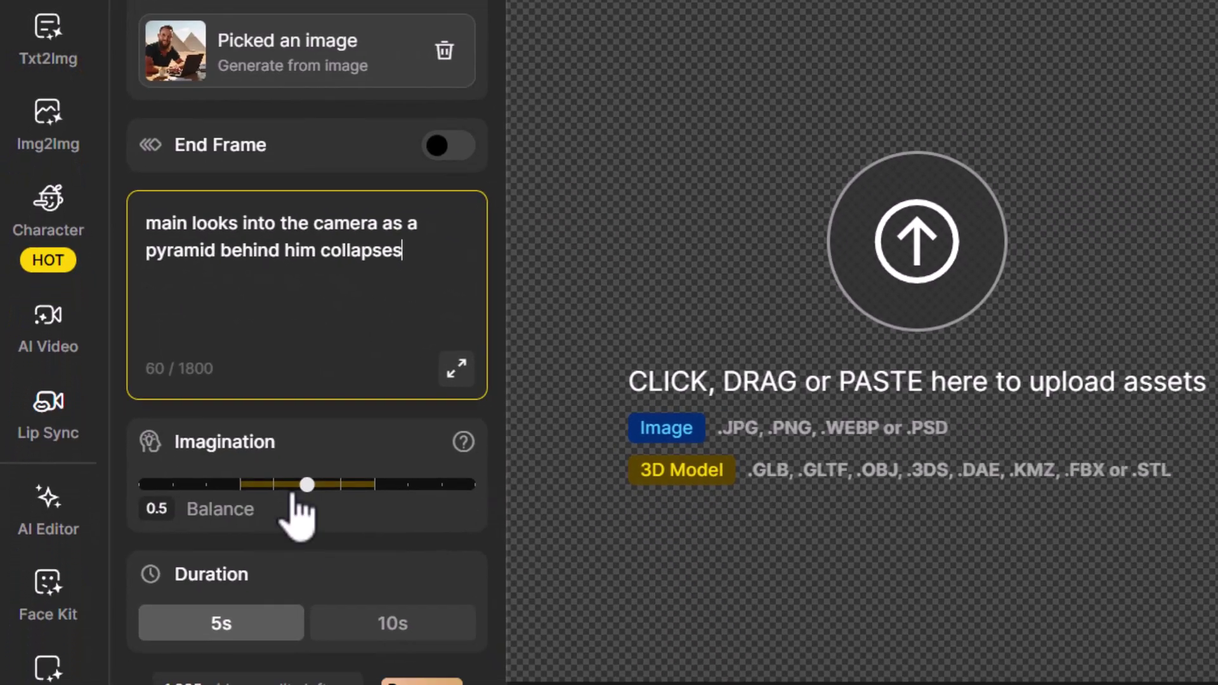
{"action": "left_click", "coordinate": [393, 623]}
{"action": "left_click", "coordinate": [308, 684]}
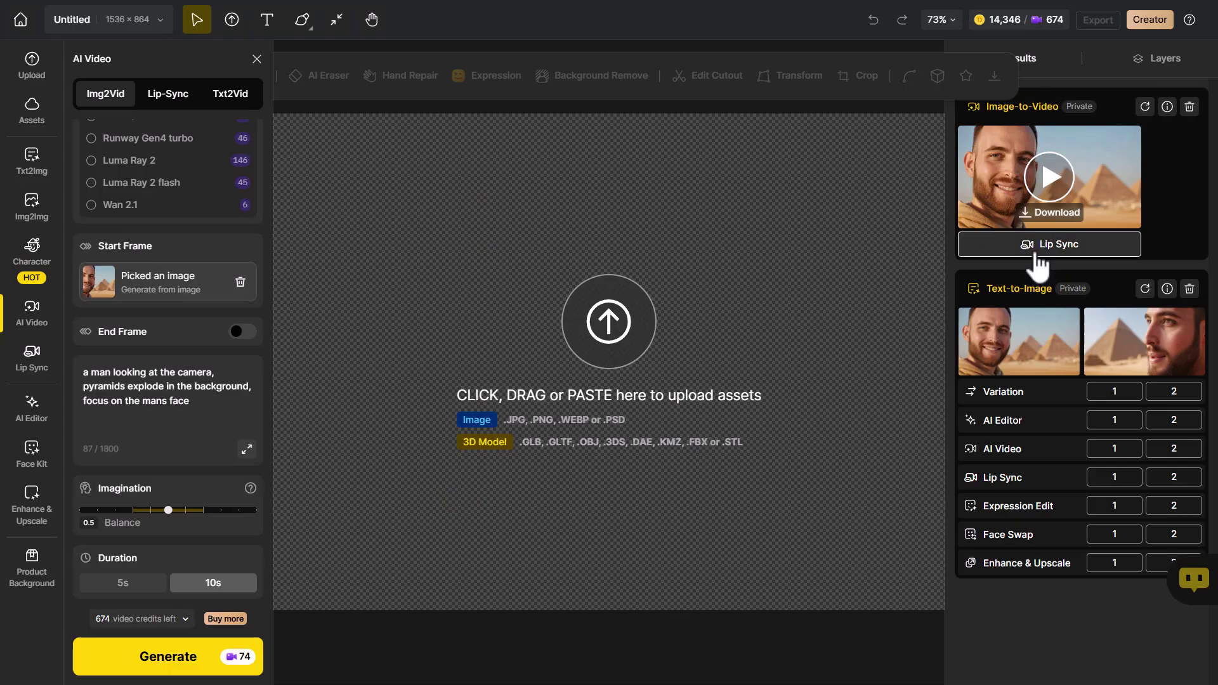
{"action": "left_click", "coordinate": [1039, 266]}
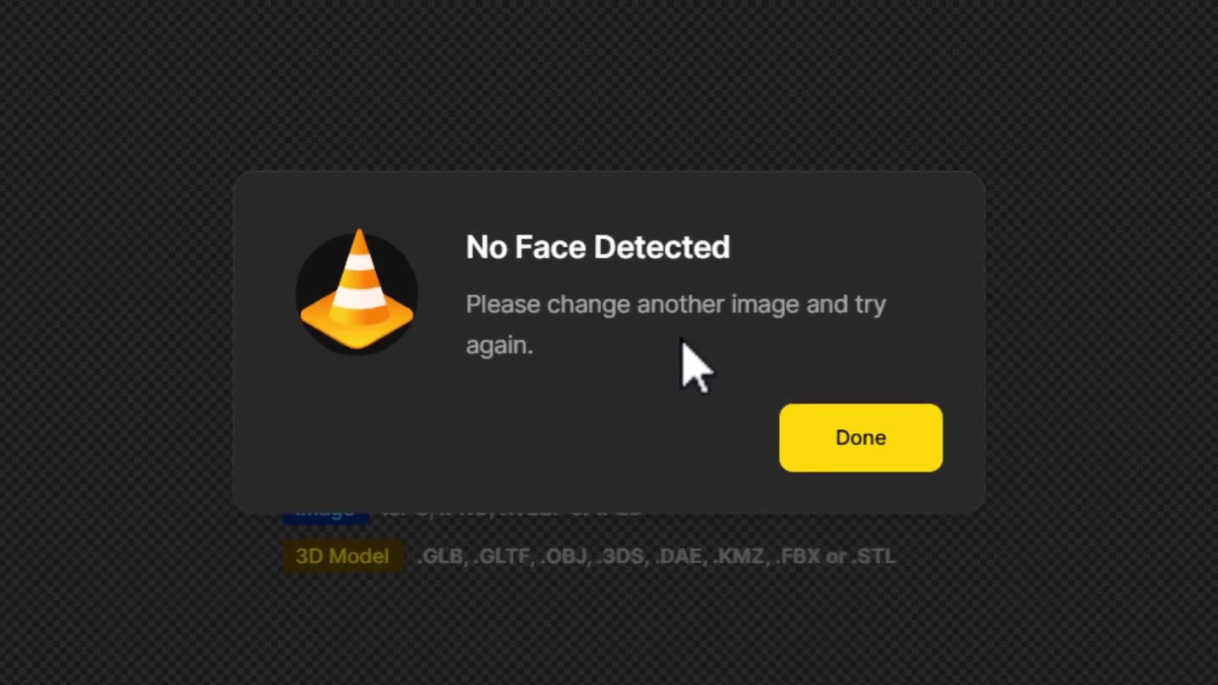
Step: Dismiss the No Face Detected warning on the bearded man's pyramid video
{"action": "key", "text": "Escape"}
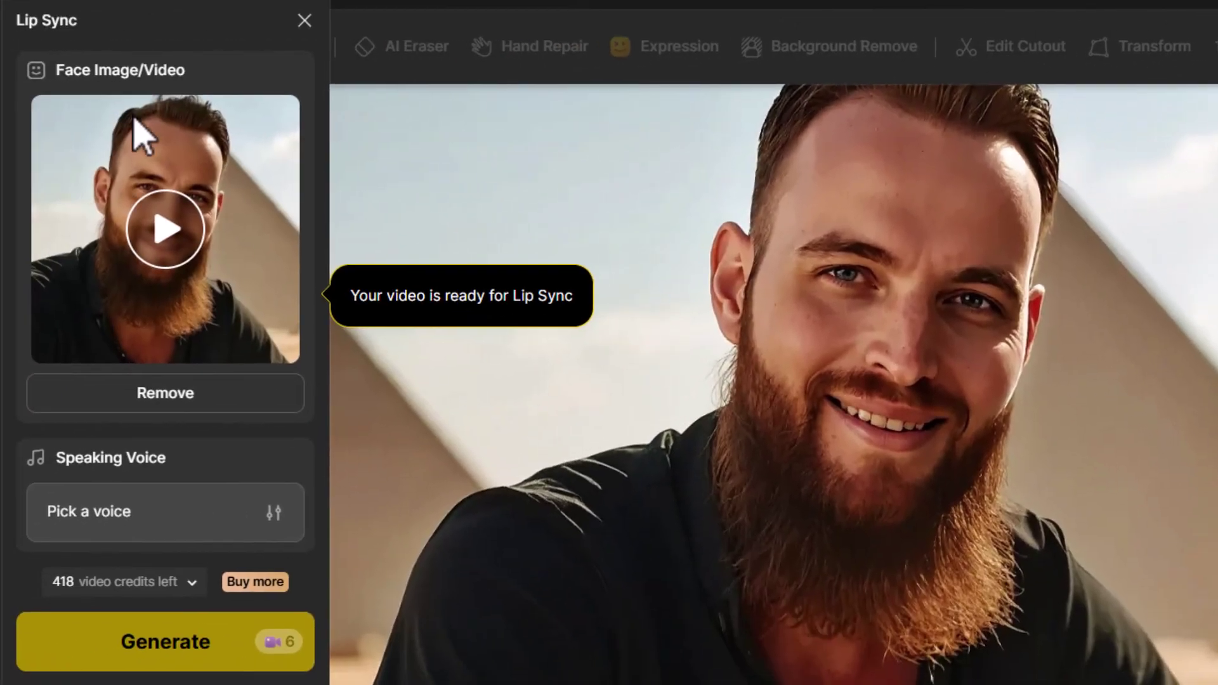
Step: Upload the voice audio file as the bearded man's lip-sync voice
{"action": "left_click", "coordinate": [149, 525]}
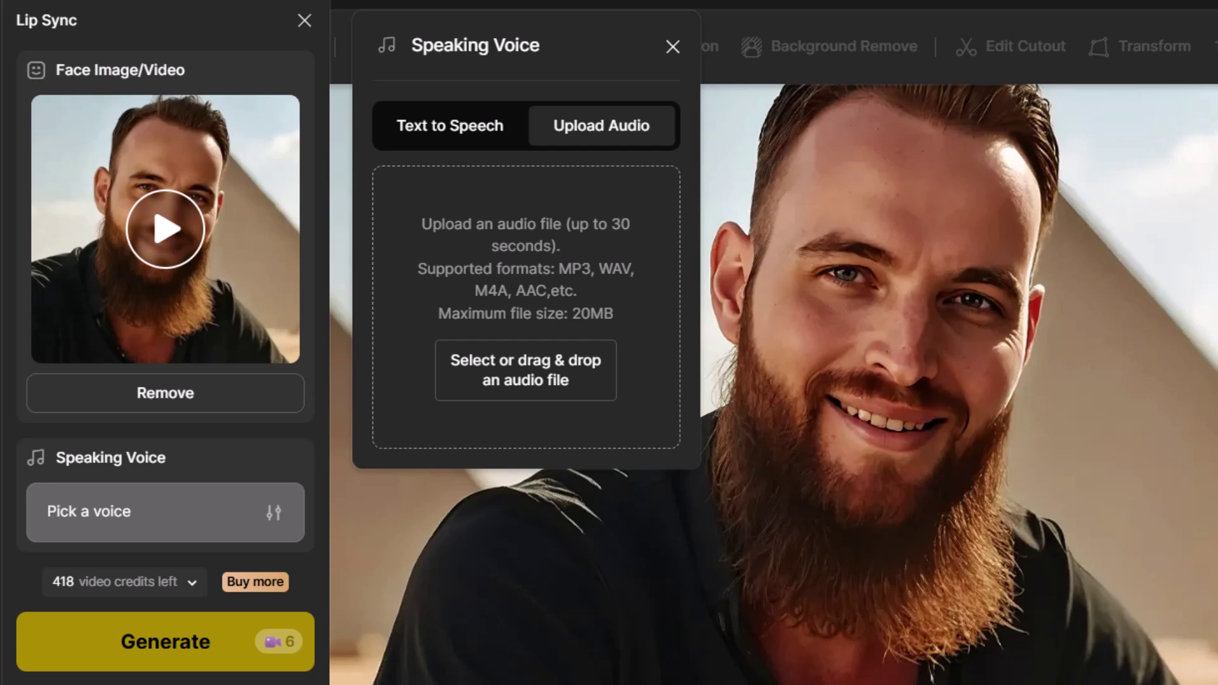
{"action": "left_click_drag", "start_coordinate": [211, 235], "coordinate": [515, 409]}
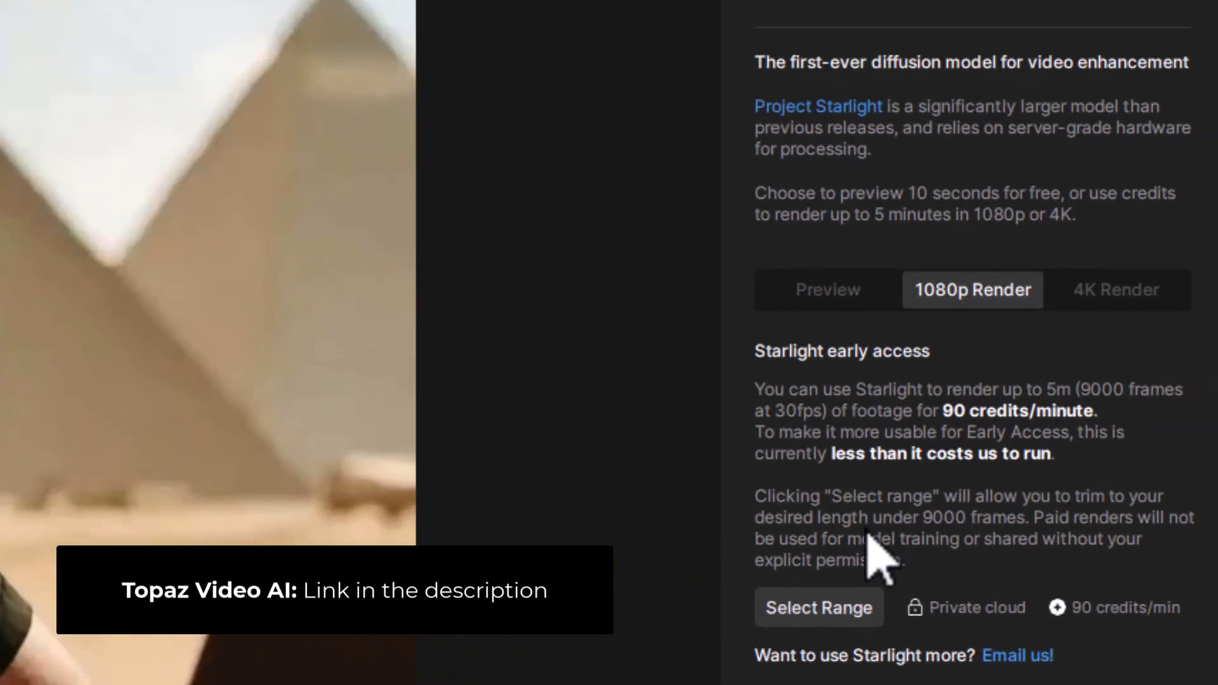
Step: Select the clip range and send it to the cloud for Starlight 1080p rendering
{"action": "left_click", "coordinate": [844, 610]}
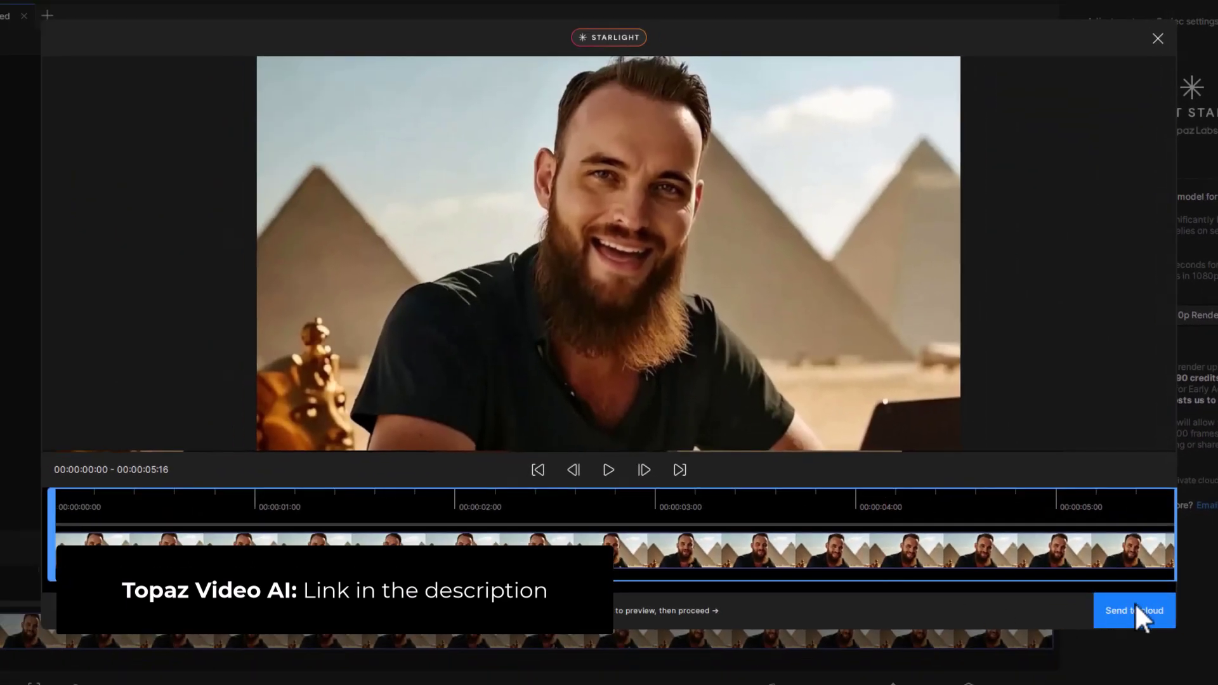
{"action": "left_click", "coordinate": [1134, 611]}
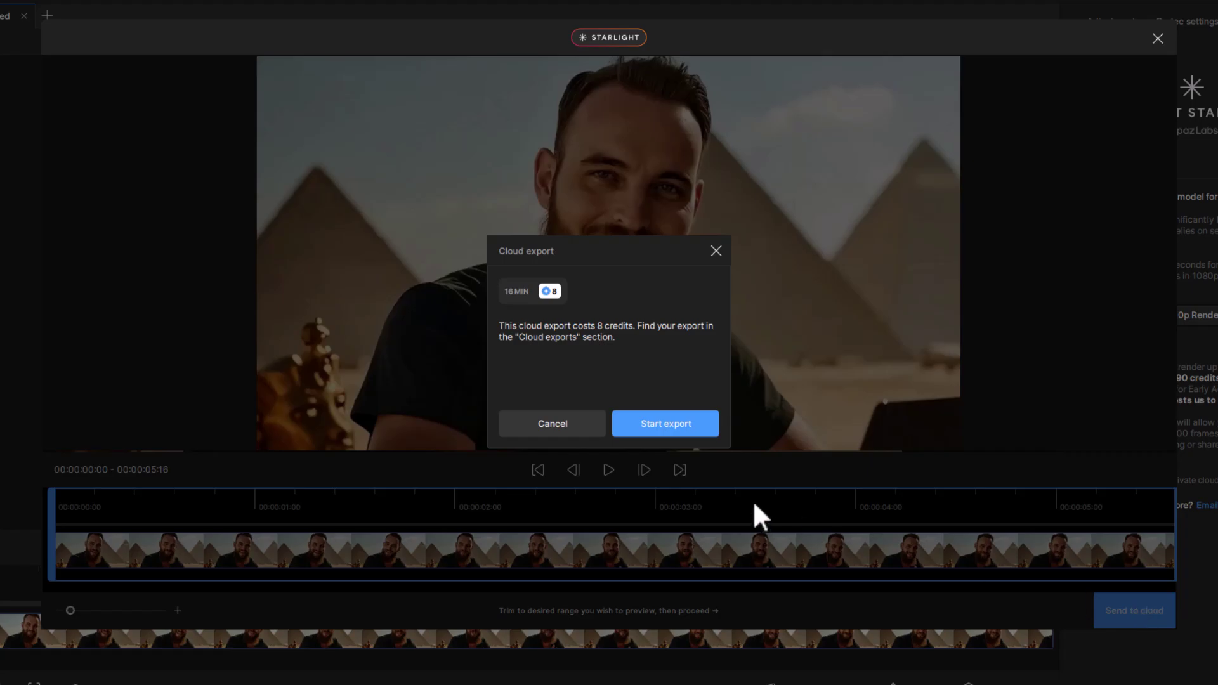